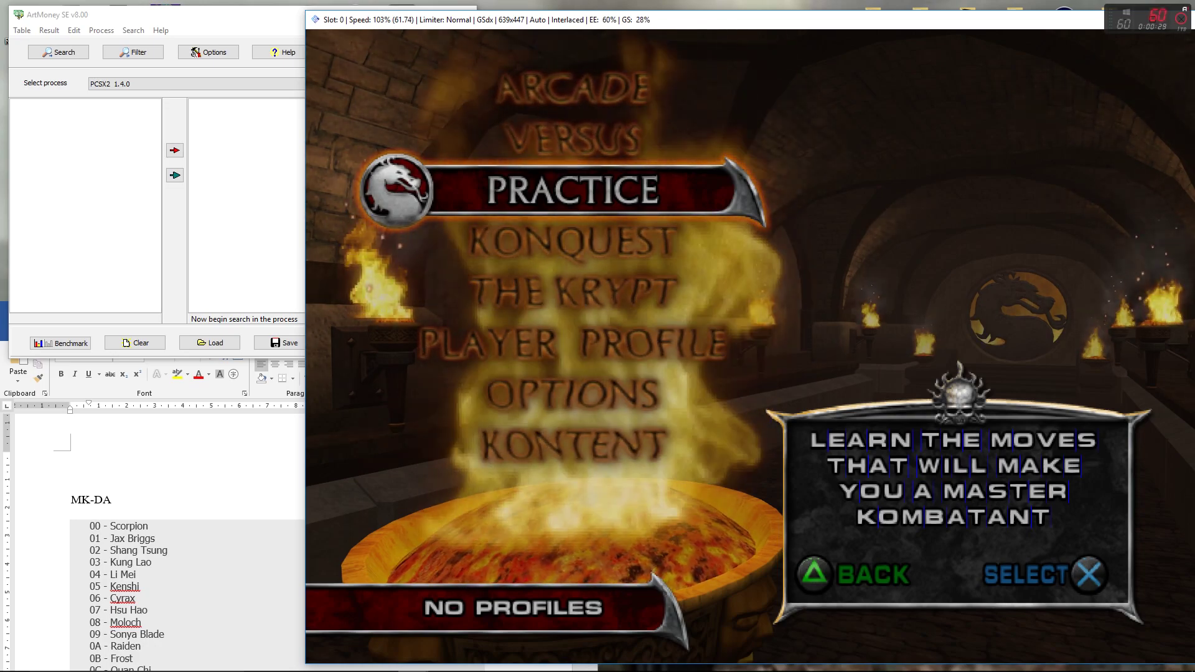
Step: Switch to the Word document and look through the MK-DA list of character values
{"action": "key", "text": "alt+Tab"}
{"action": "scroll", "coordinate": [280, 541], "scroll_direction": "down", "scroll_amount": 7}
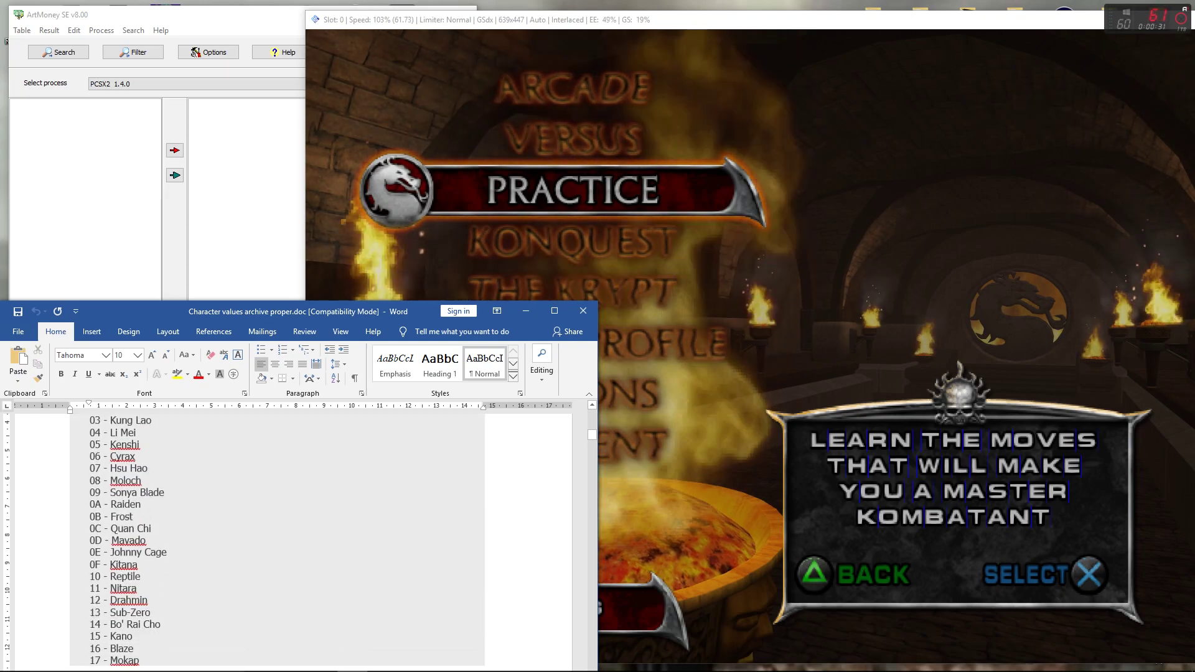
{"action": "scroll", "coordinate": [281, 542], "scroll_direction": "up", "scroll_amount": 5}
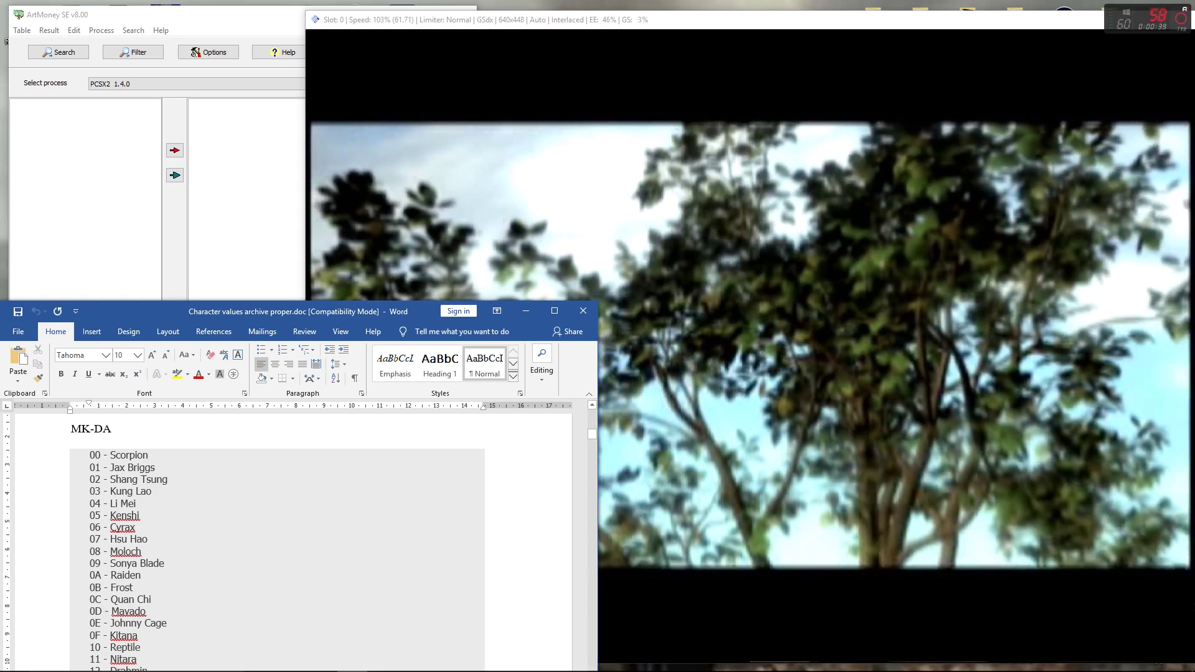
Step: Switch to the game in PCSX2 and start Practice mode from the main menu
{"action": "key", "text": "alt+Tab"}
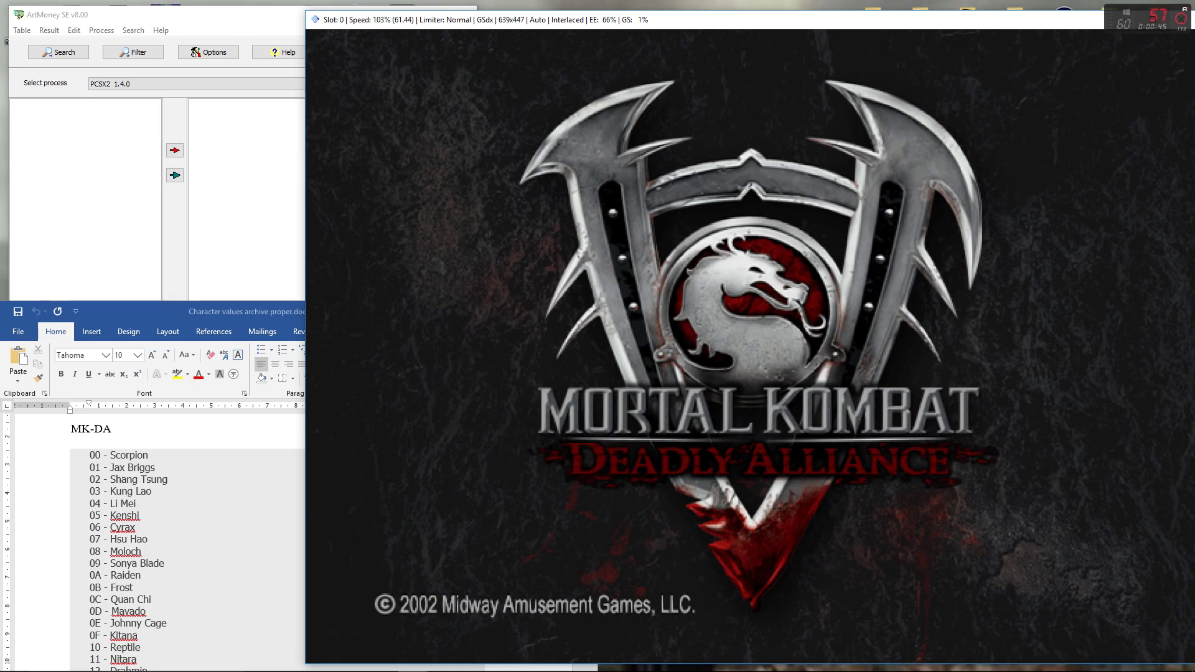
{"action": "key", "text": "Return"}
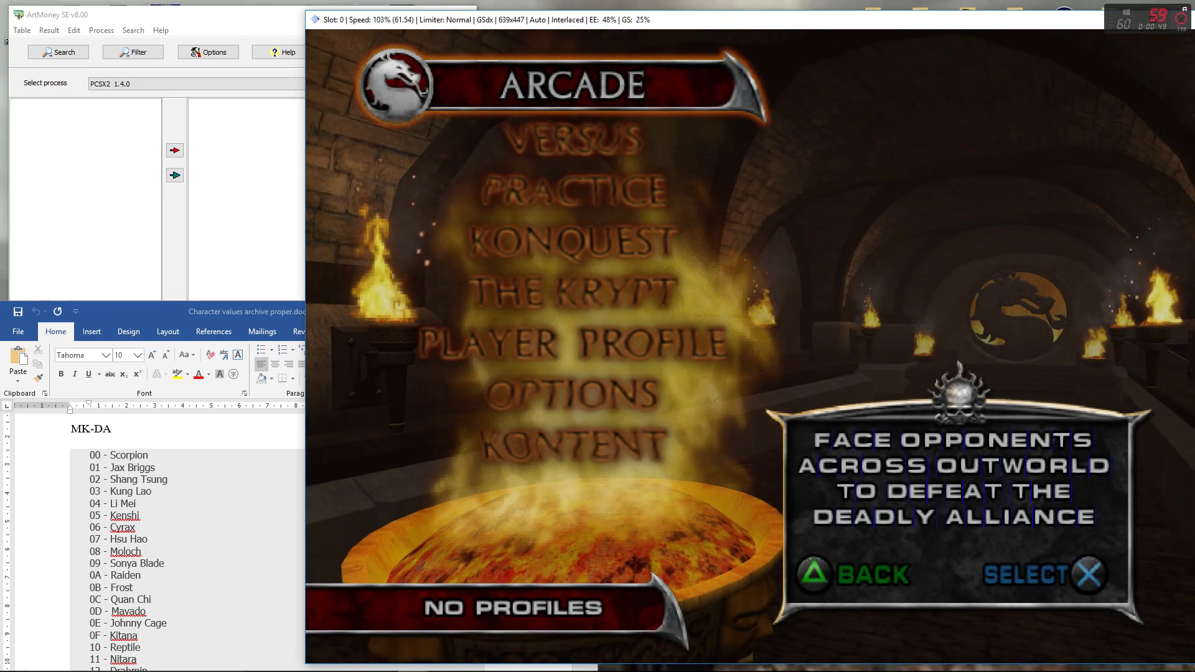
{"action": "key", "text": "Down"}
{"action": "key", "text": "Down"}
{"action": "key", "text": "Return"}
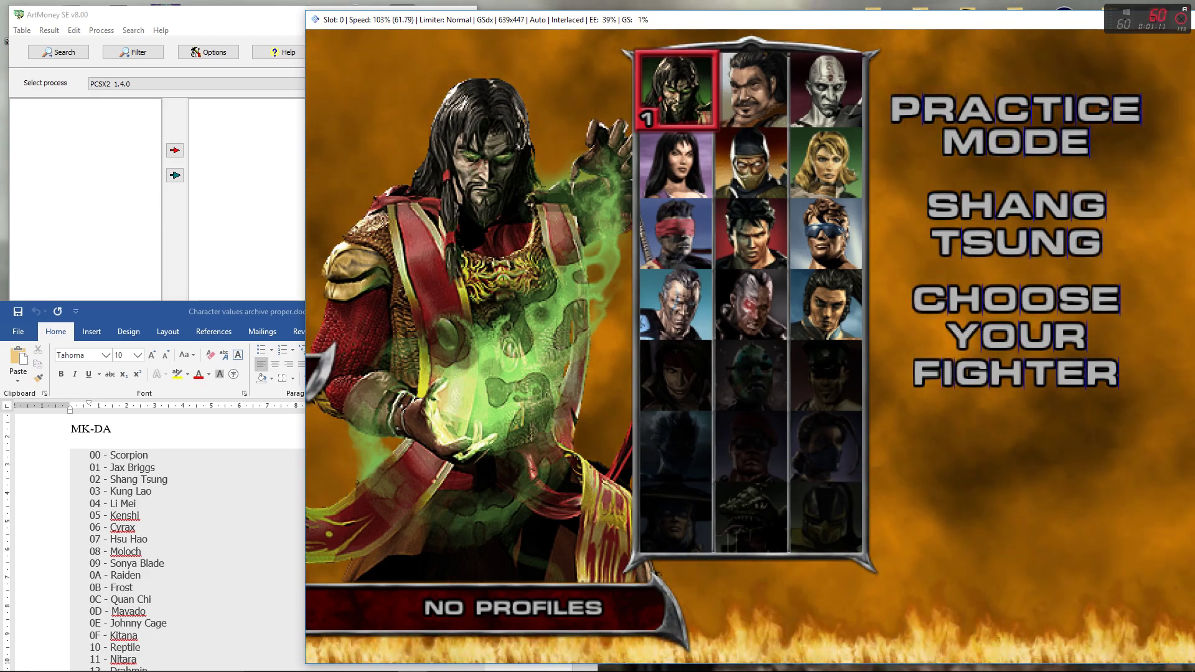
Step: Choose Kung Lao as the fighter and Mavado as the opponent to start the practice match
{"action": "key", "text": "Down"}
{"action": "key", "text": "Down"}
{"action": "key", "text": "Down"}
{"action": "key", "text": "Right"}
{"action": "key", "text": "Right"}
{"action": "key", "text": "Up"}
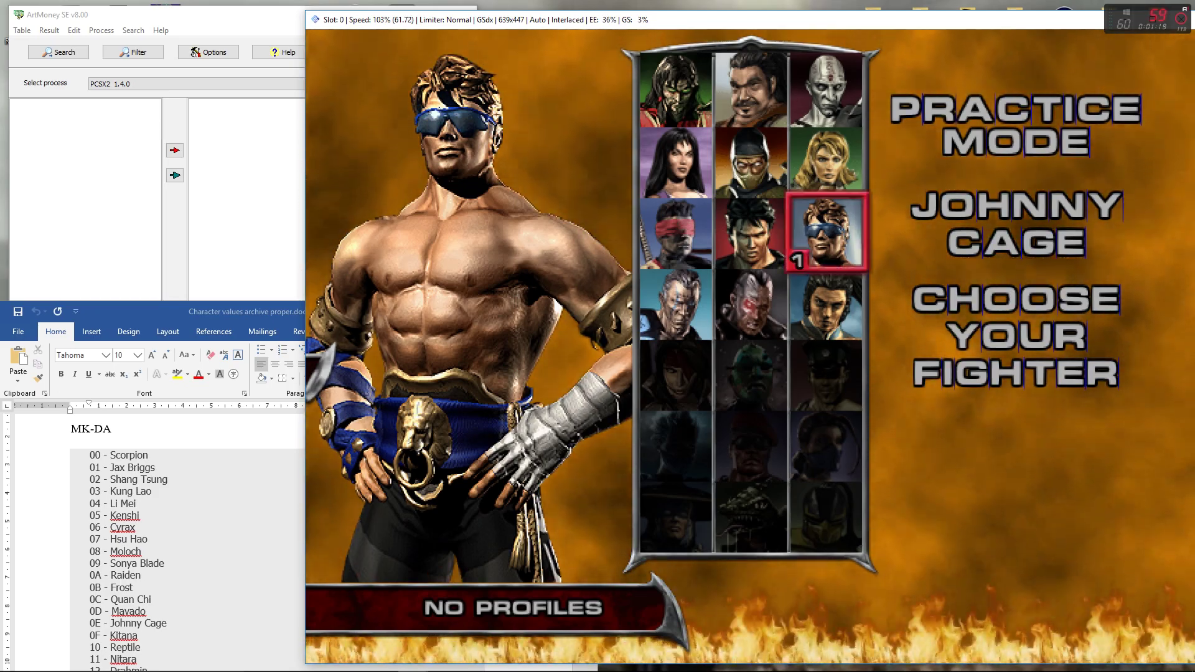
{"action": "key", "text": "Left"}
{"action": "key", "text": "Down"}
{"action": "key", "text": "Right"}
{"action": "key", "text": "Return"}
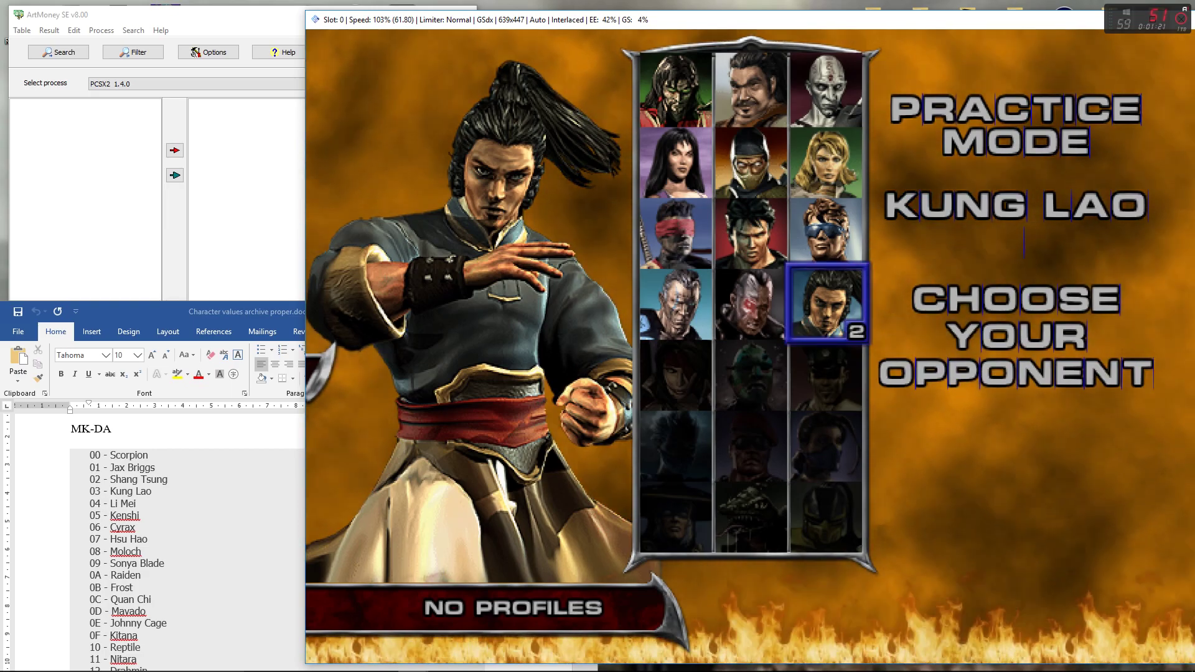
{"action": "key", "text": "Up"}
{"action": "key", "text": "Left"}
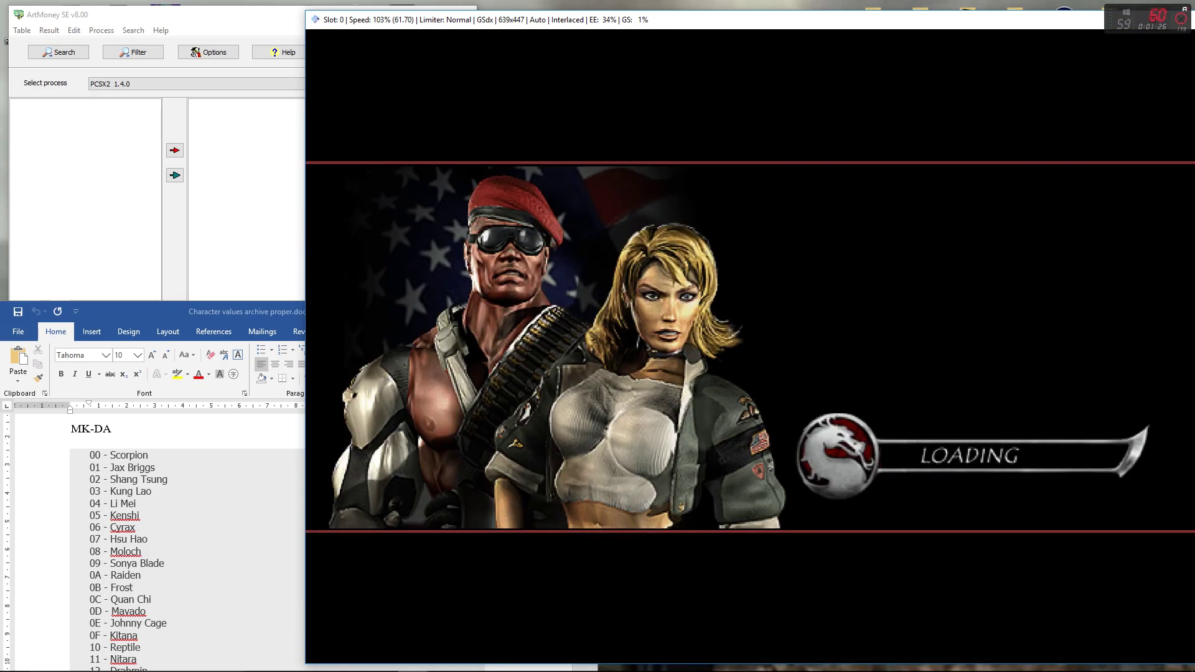
Step: Switch back to the Word document and look up Kung Lao's value in the MK-DA list
{"action": "left_click", "coordinate": [353, 660]}
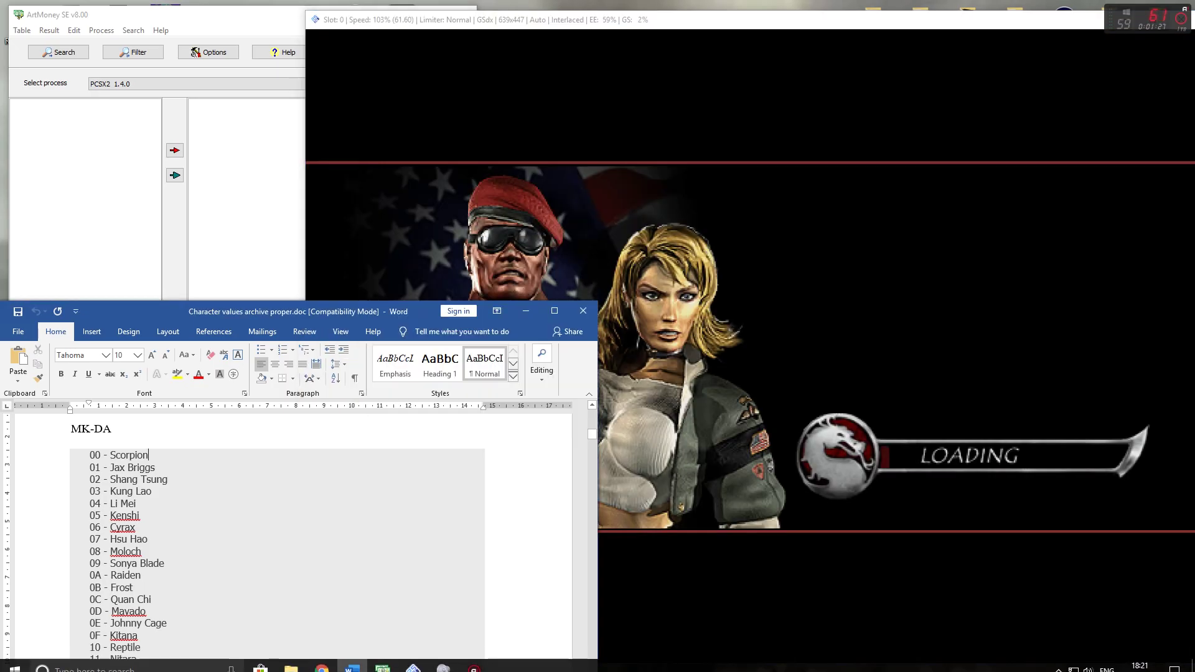
{"action": "scroll", "coordinate": [277, 539], "scroll_direction": "down", "scroll_amount": 2}
{"action": "scroll", "coordinate": [277, 539], "scroll_direction": "down", "scroll_amount": 1}
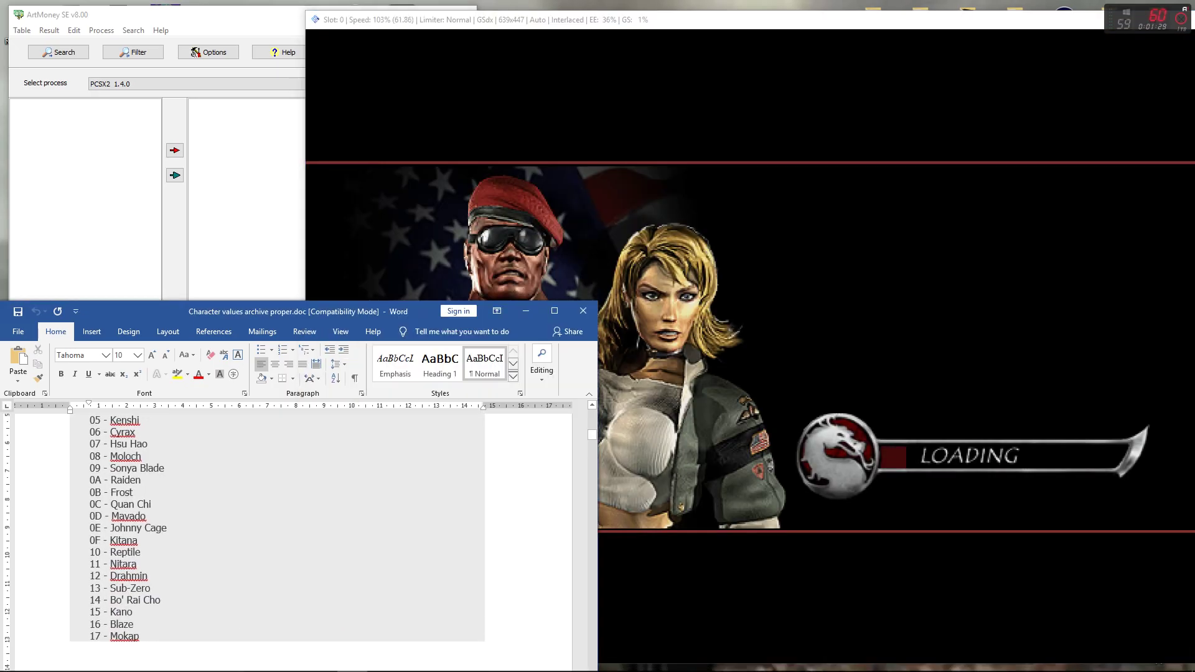
{"action": "scroll", "coordinate": [277, 538], "scroll_direction": "up", "scroll_amount": 3}
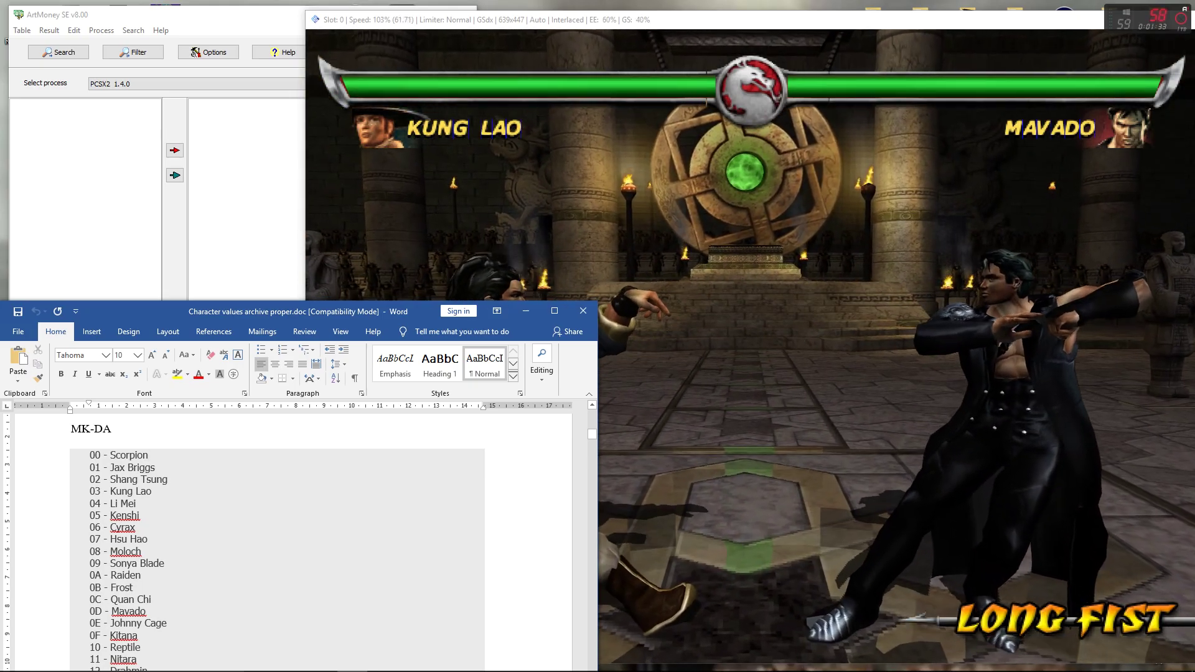
Step: Switch to ArtMoney and search the PCSX2 process for the exact value 3 with the address range set to ALL
{"action": "left_click", "coordinate": [237, 199]}
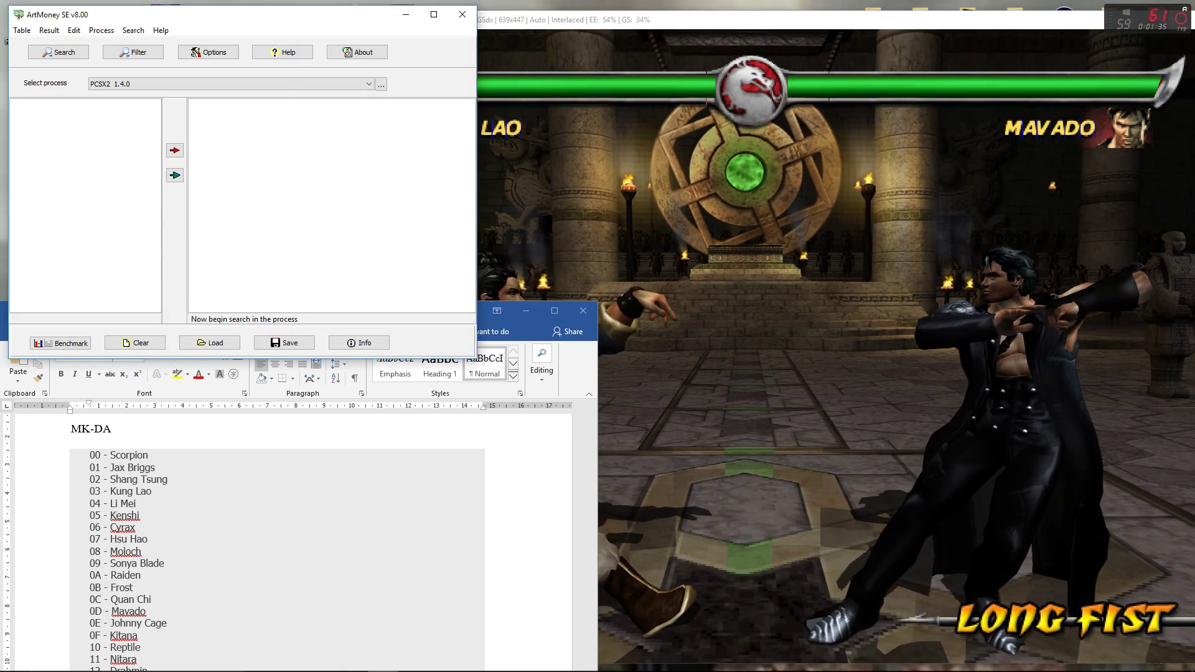
{"action": "left_click", "coordinate": [58, 52]}
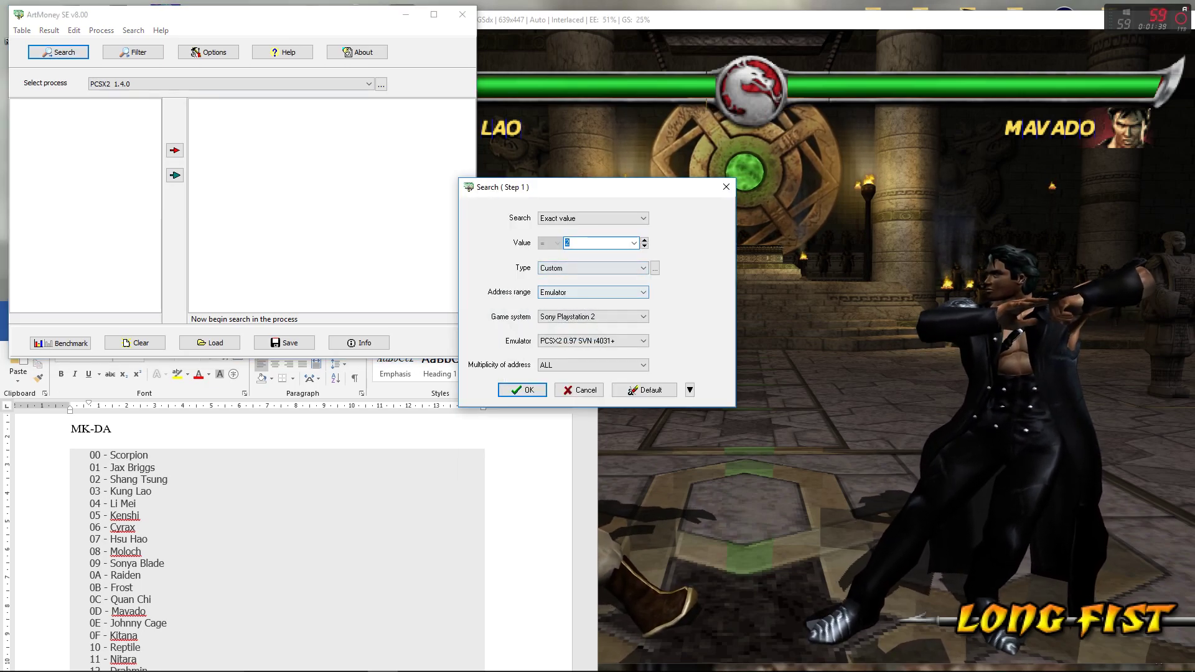
{"action": "left_click", "coordinate": [591, 292]}
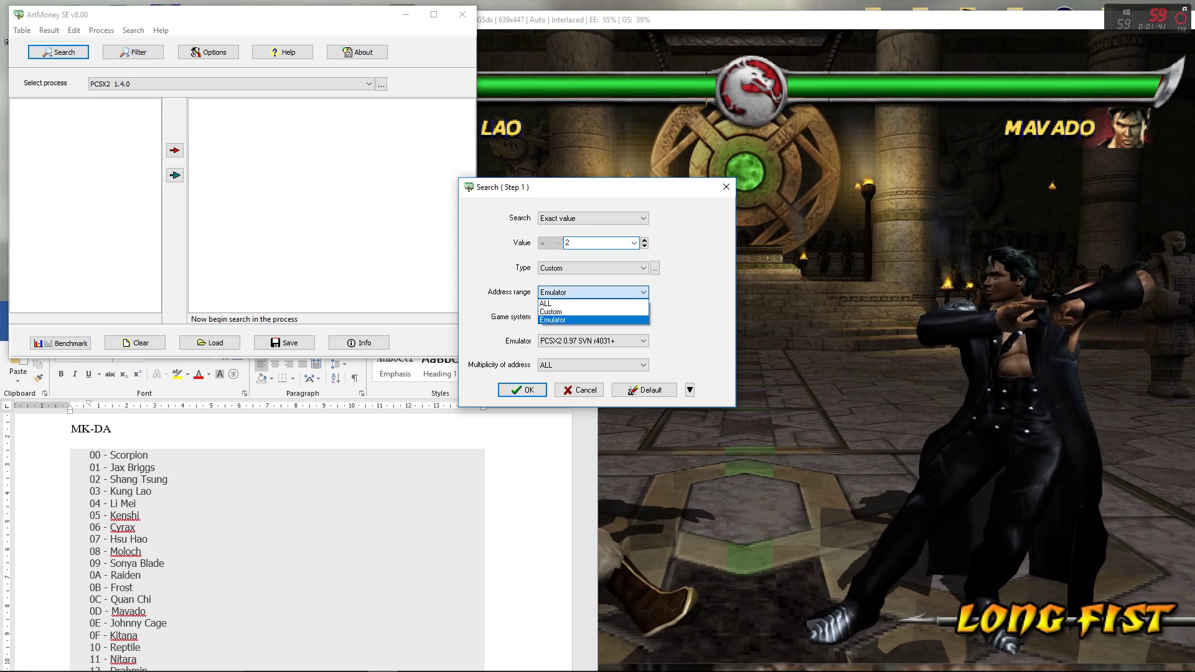
{"action": "left_click", "coordinate": [591, 303]}
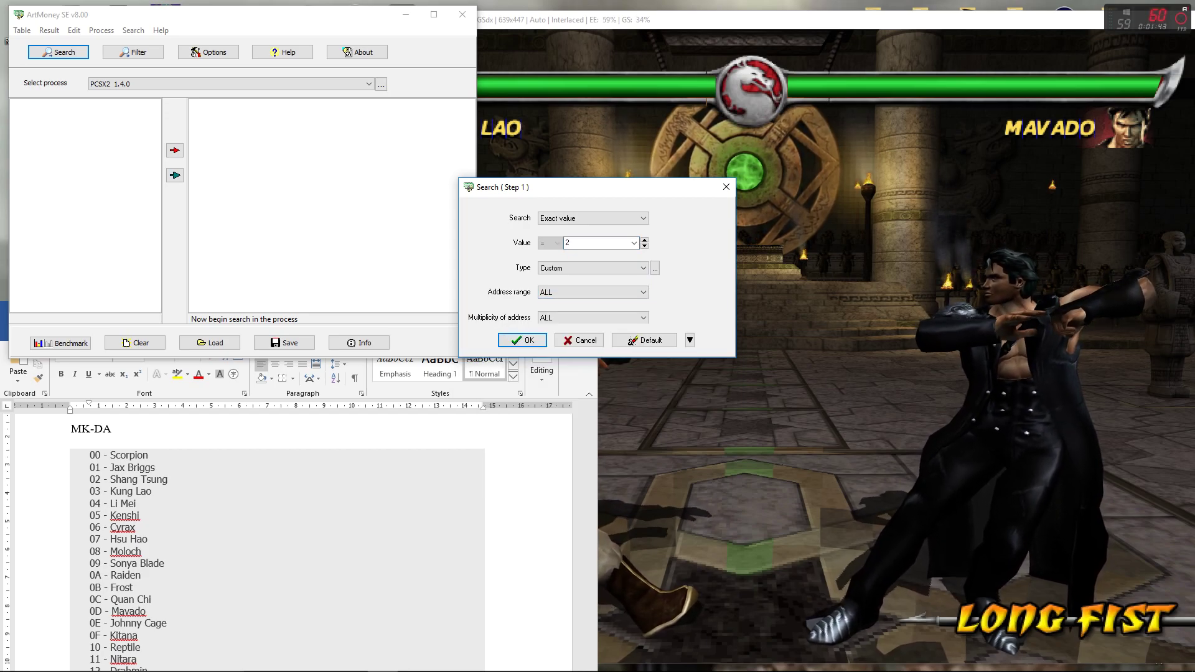
{"action": "double_click", "coordinate": [586, 243]}
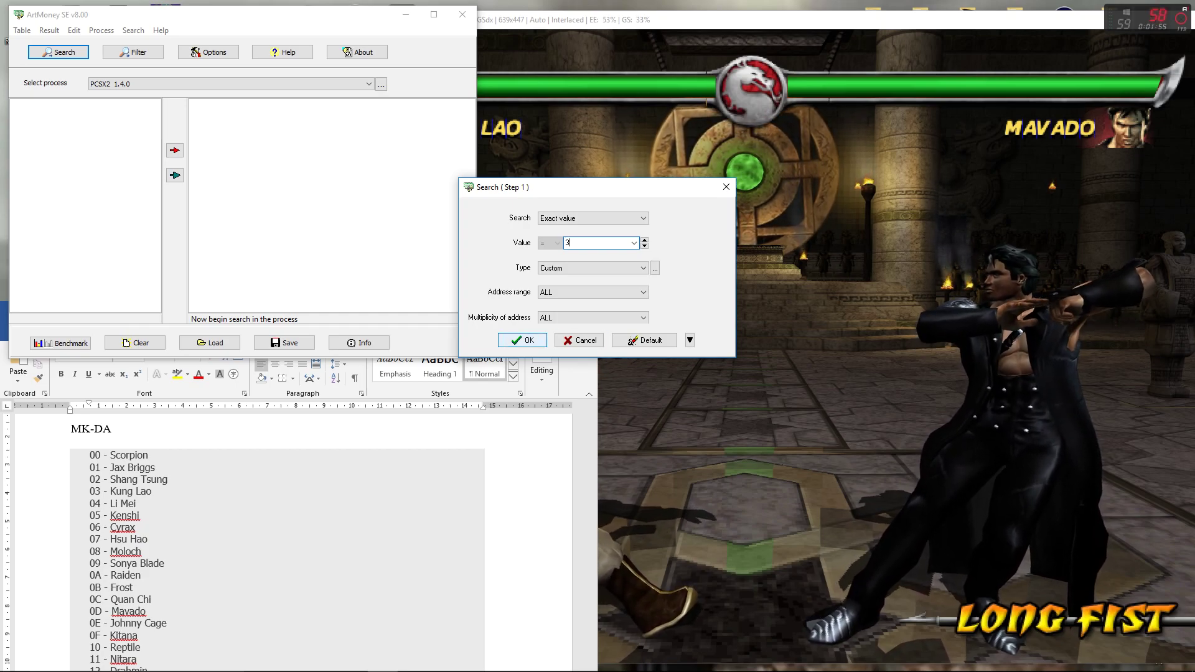
{"action": "key", "text": "Return"}
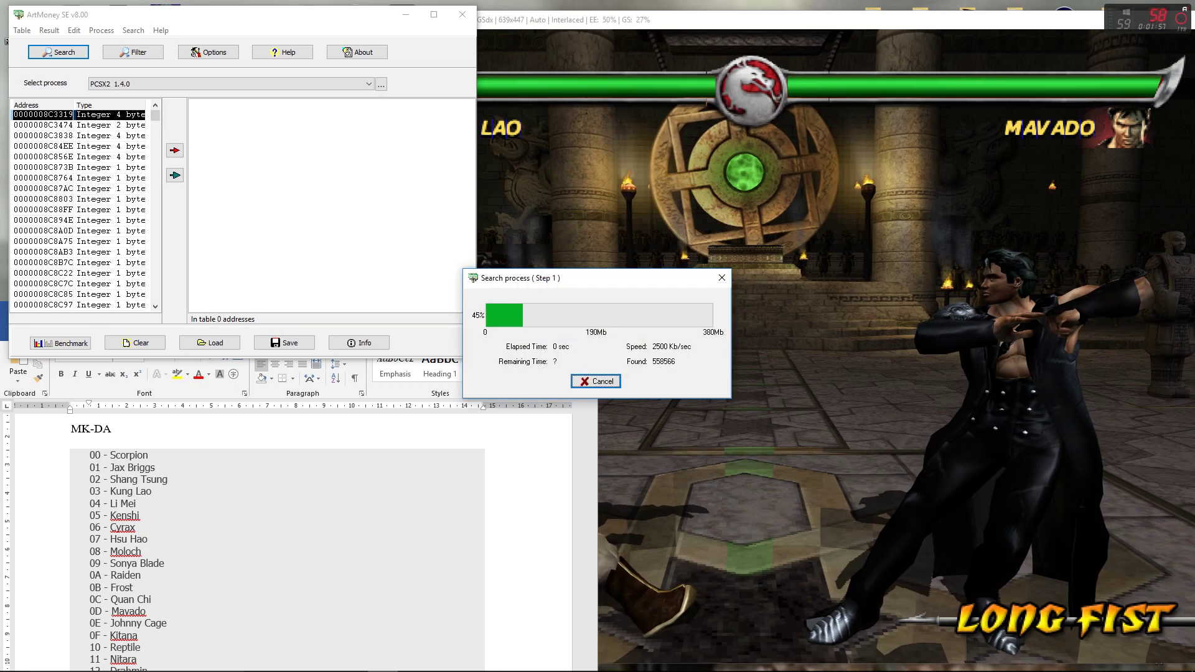
{"action": "key", "text": "Return"}
Step: Switch to the game and leave the Kung Lao match for the practice player selection
{"action": "key", "text": "alt+Tab"}
{"action": "key", "text": "Return"}
{"action": "key", "text": "Down"}
{"action": "key", "text": "Down"}
{"action": "key", "text": "x"}
{"action": "key", "text": "Return"}
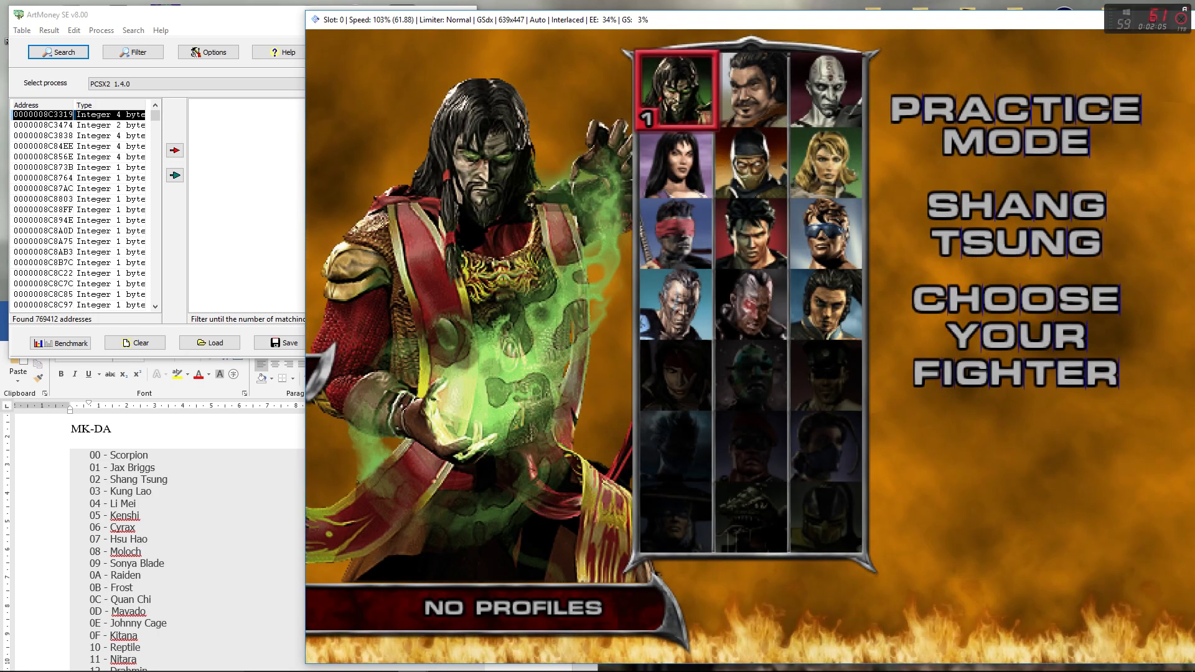
Step: Start a practice match with Li Mei as the fighter against Mavado
{"action": "key", "text": "Down"}
{"action": "key", "text": "Down"}
{"action": "key", "text": "Down"}
{"action": "key", "text": "Right"}
{"action": "key", "text": "Right"}
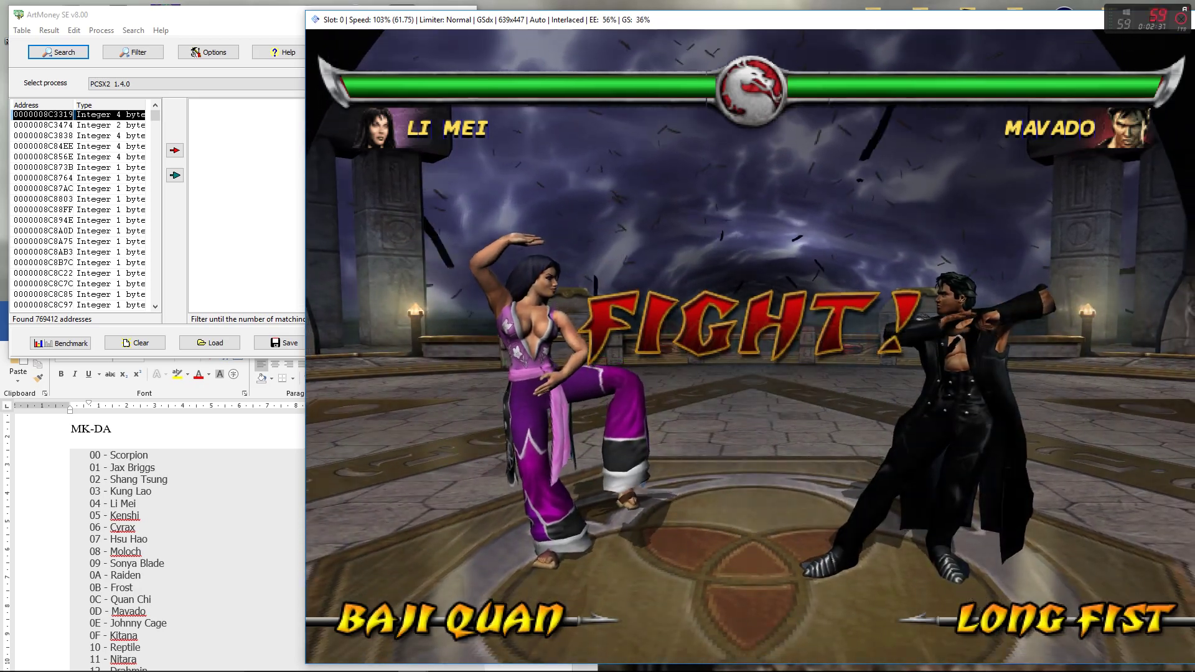
{"action": "key", "text": "Down"}
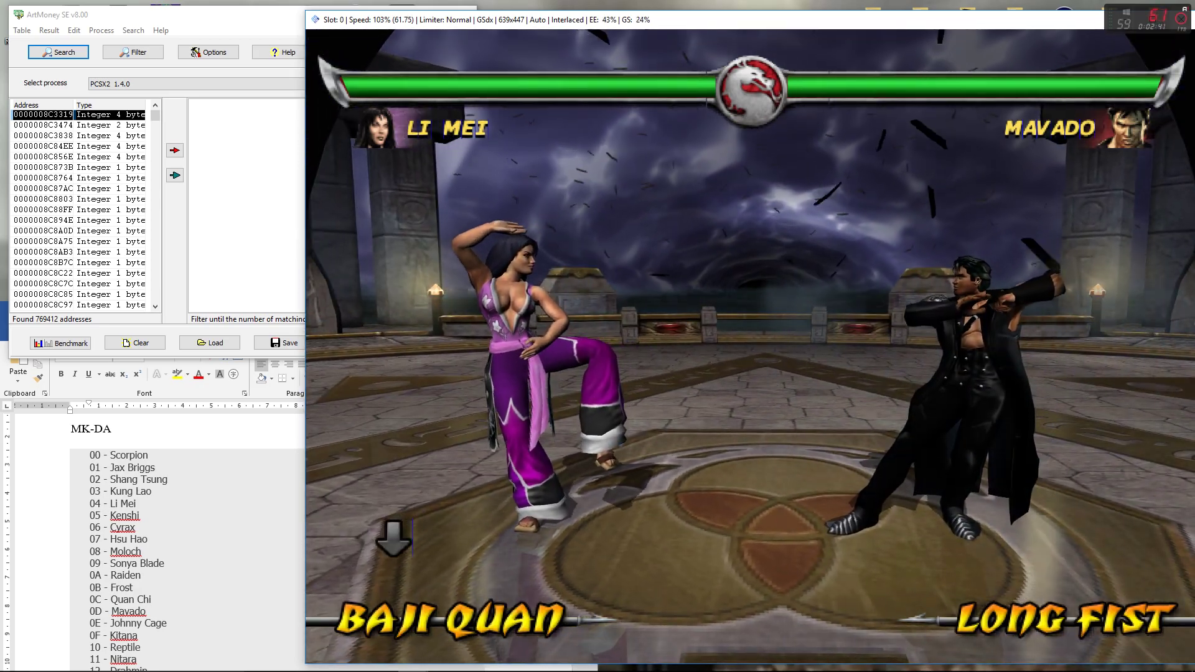
Step: Switch to ArtMoney and filter the found addresses for the exact value 4
{"action": "key", "text": "alt+Tab"}
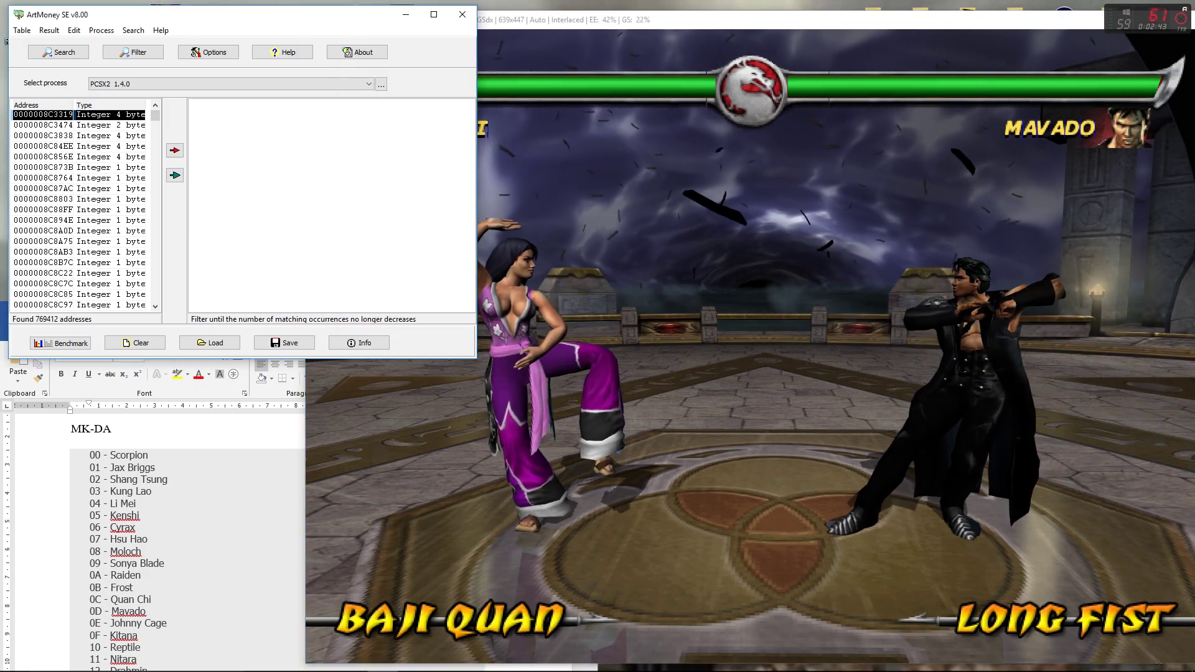
{"action": "left_click", "coordinate": [133, 51]}
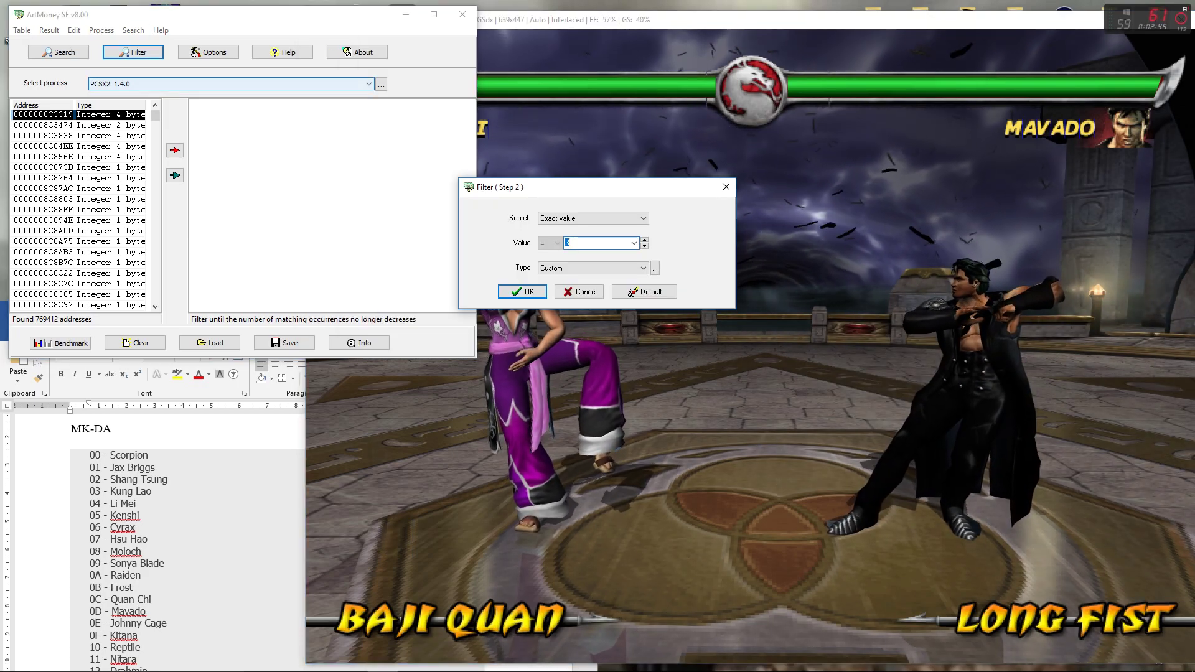
{"action": "type", "text": "4"}
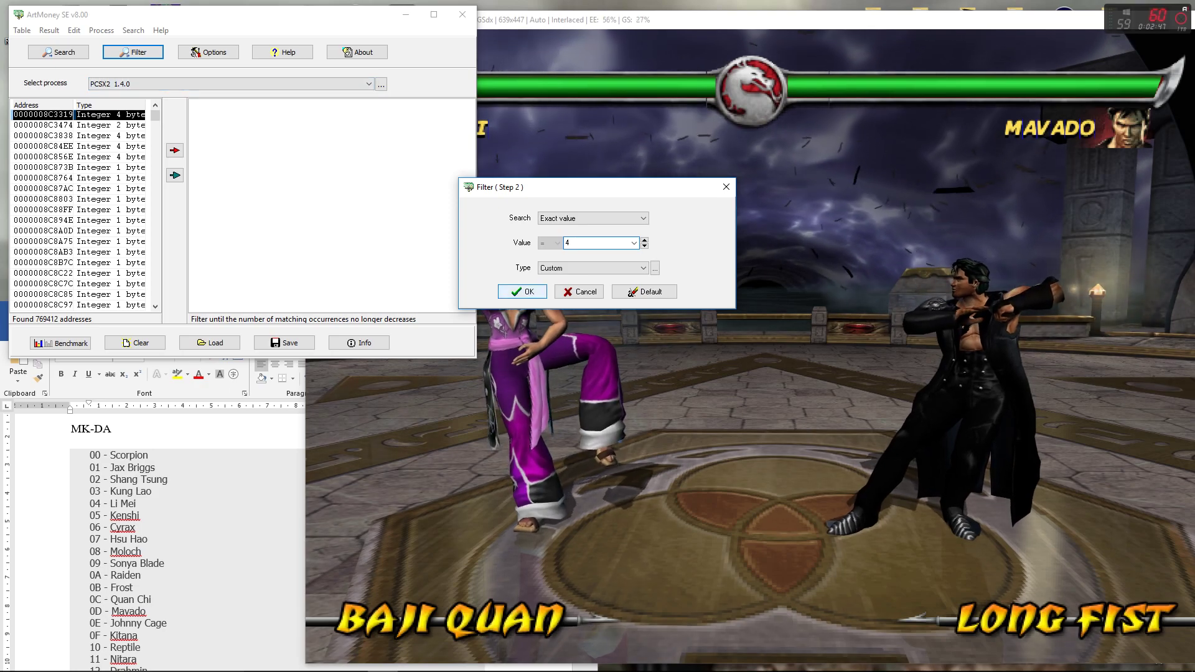
{"action": "key", "text": "Return"}
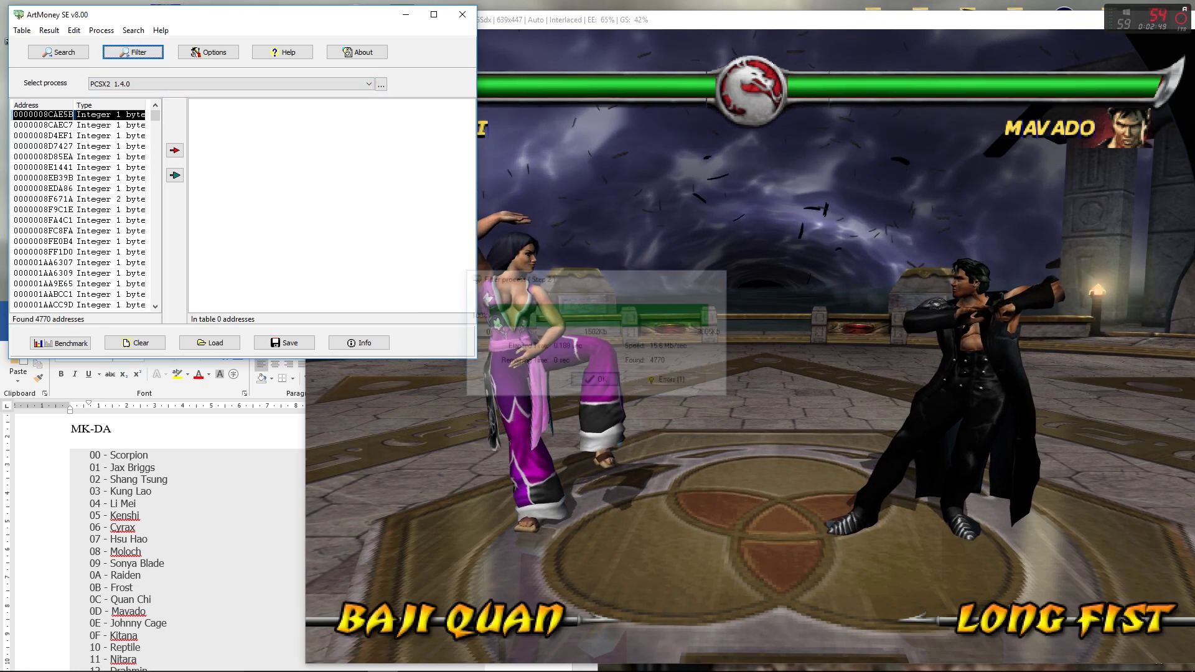
Step: Switch to the game and leave the Li Mei match for the practice player selection
{"action": "key", "text": "alt+Tab"}
{"action": "key", "text": "Return"}
{"action": "key", "text": "Down"}
{"action": "key", "text": "Down"}
{"action": "key", "text": "x"}
{"action": "key", "text": "x"}
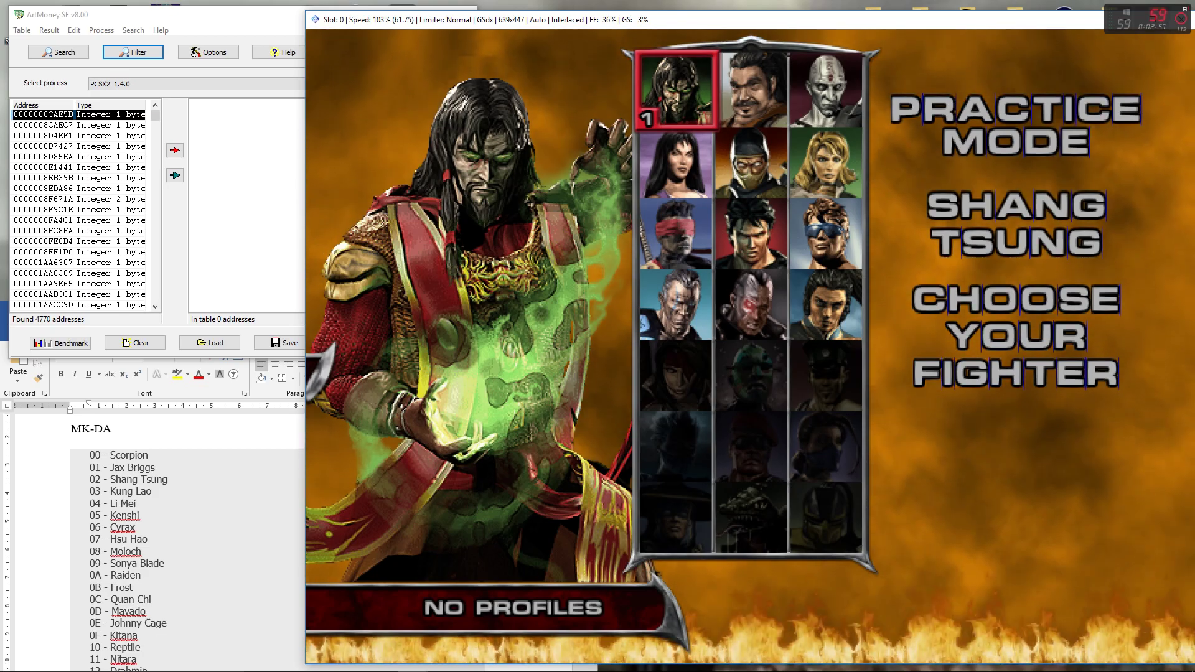
Step: Choose Scorpion as the fighter and Mavado as the opponent to start the practice match
{"action": "key", "text": "Down"}
{"action": "key", "text": "Right"}
{"action": "key", "text": "Return"}
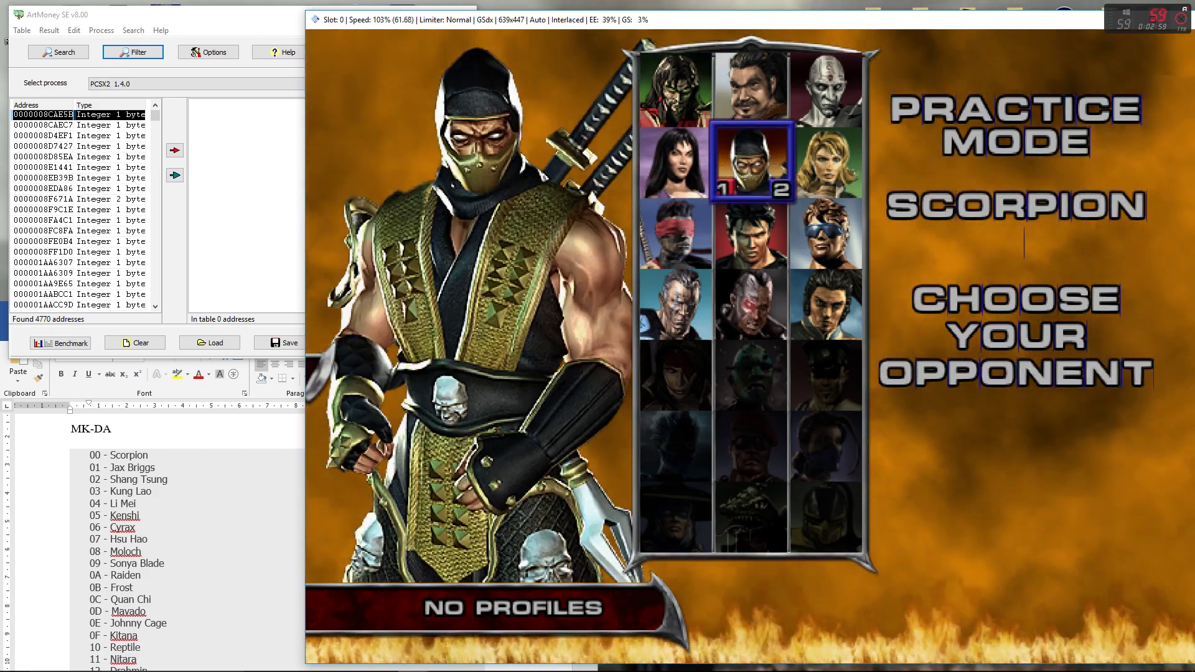
{"action": "key", "text": "Down"}
{"action": "key", "text": "Up"}
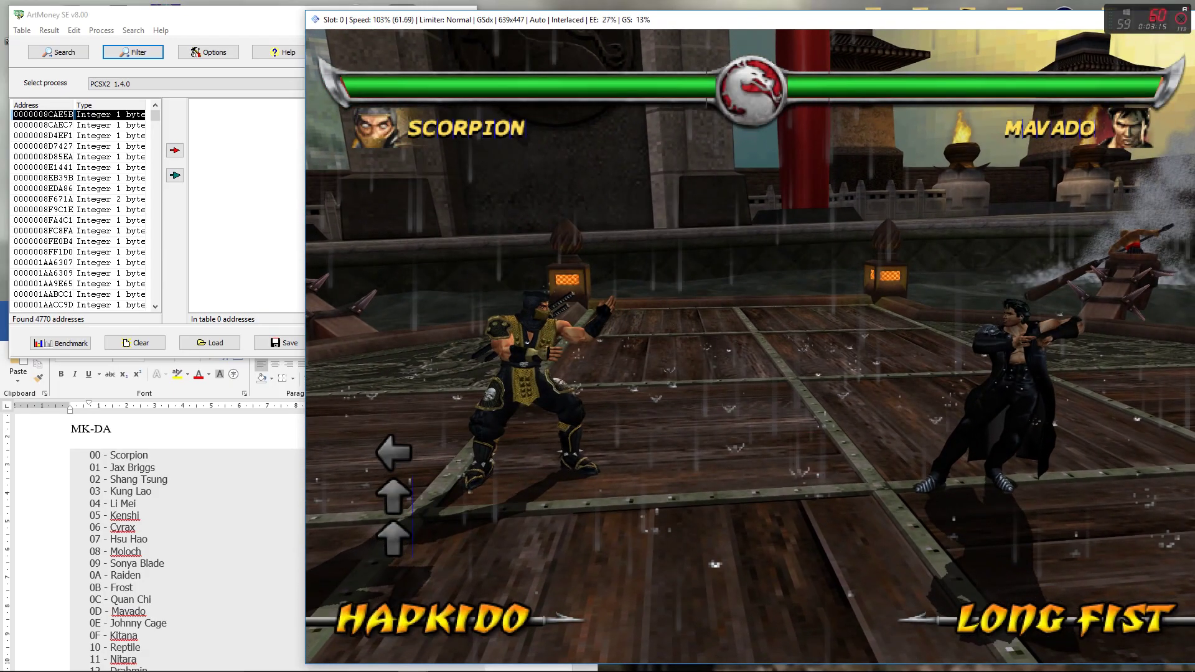
Step: Switch to ArtMoney and filter the remaining addresses for the exact value 0
{"action": "left_click", "coordinate": [133, 52]}
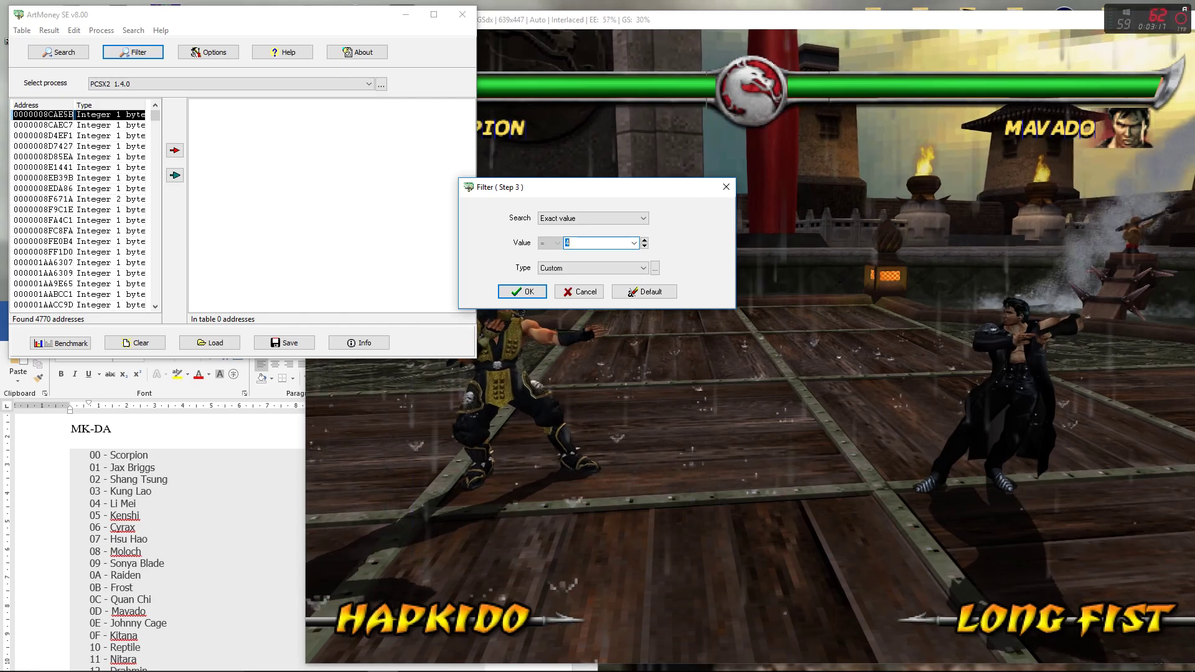
{"action": "type", "text": "0"}
{"action": "key", "text": "Return"}
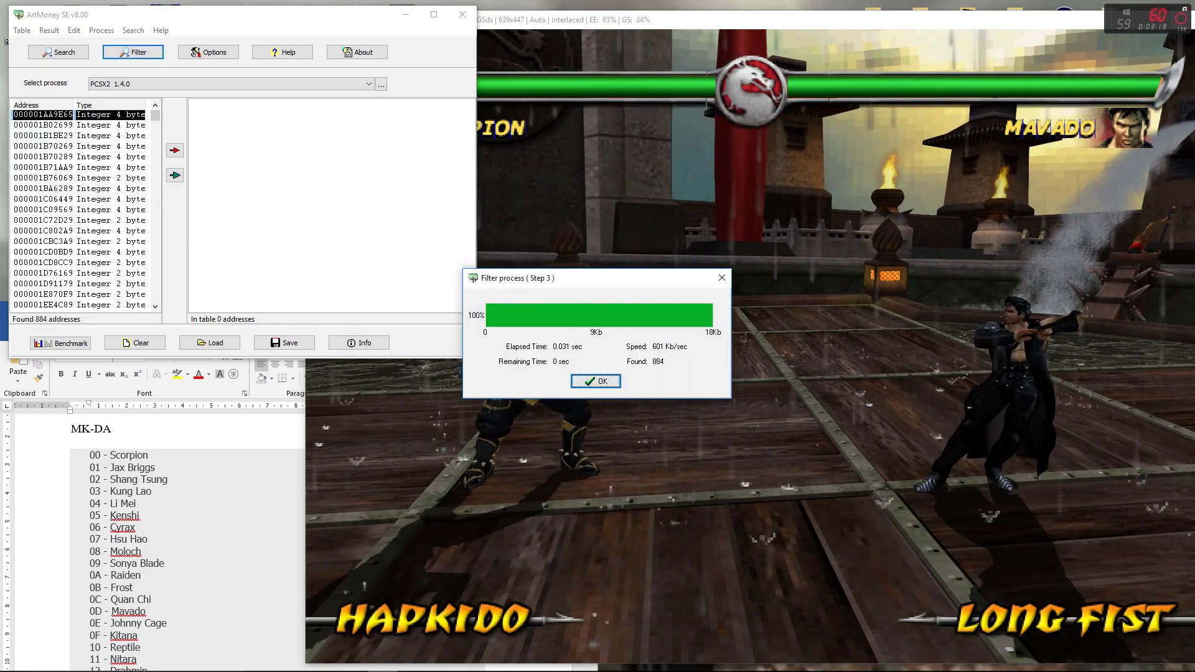
{"action": "key", "text": "Return"}
Step: Repeat the exact value 0 filter on the found addresses three more times
{"action": "key", "text": "Return"}
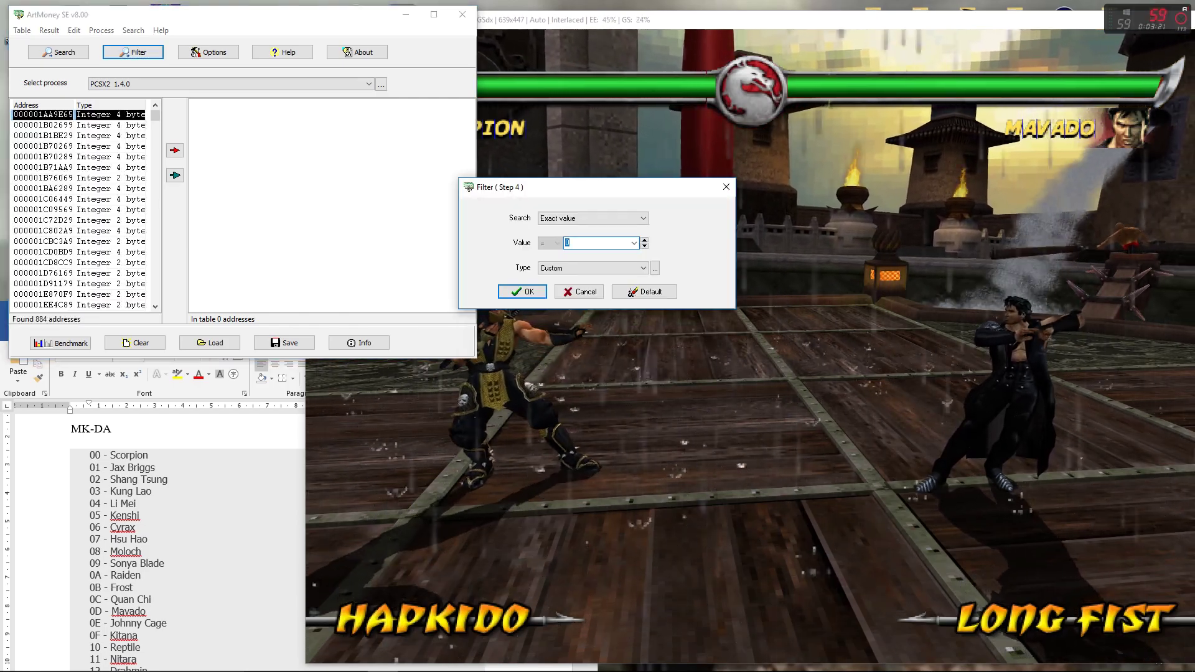
{"action": "key", "text": "Return"}
{"action": "key", "text": "Return"}
{"action": "key", "text": "Return"}
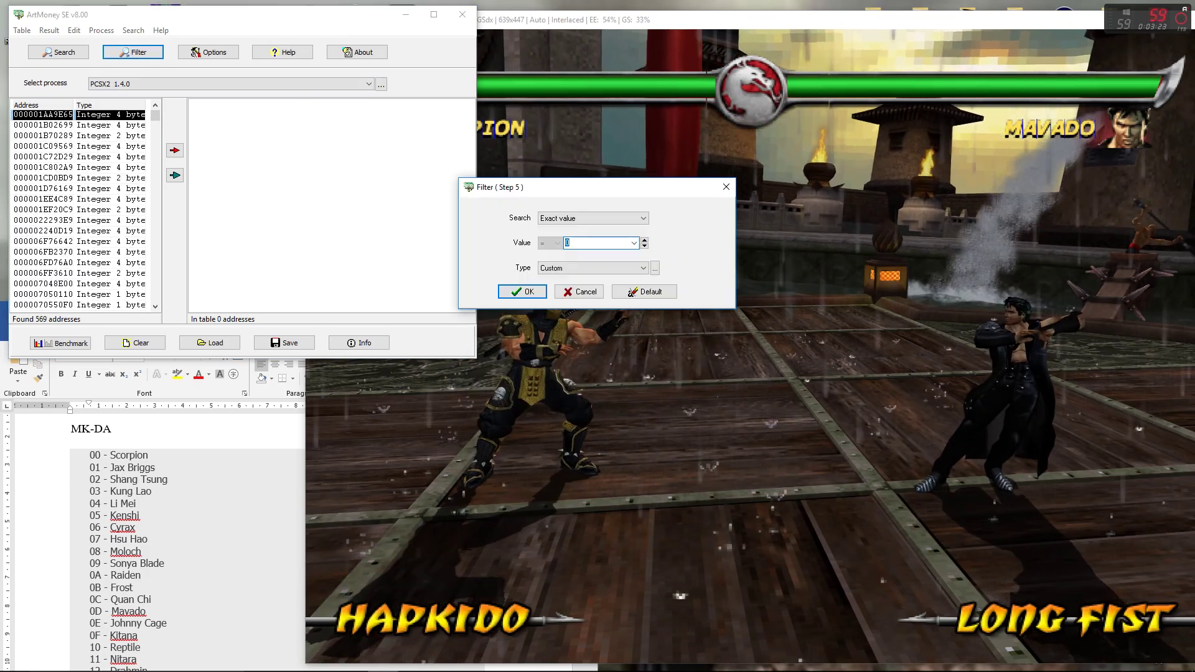
{"action": "key", "text": "Return"}
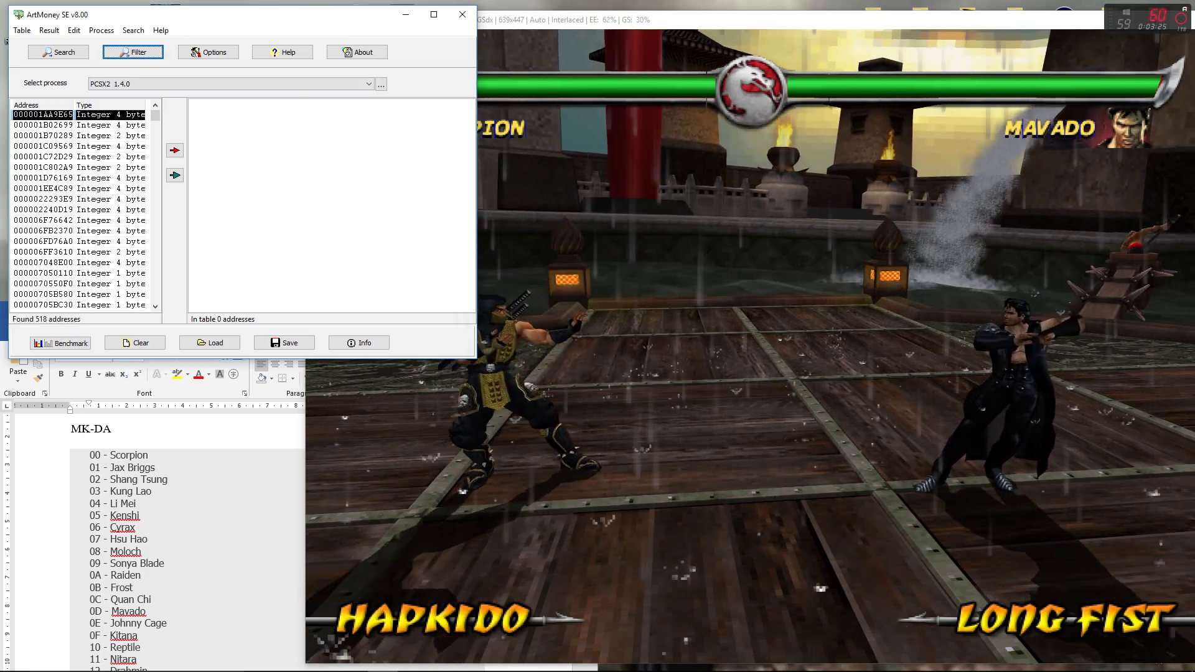
{"action": "key", "text": "Return"}
{"action": "key", "text": "Return"}
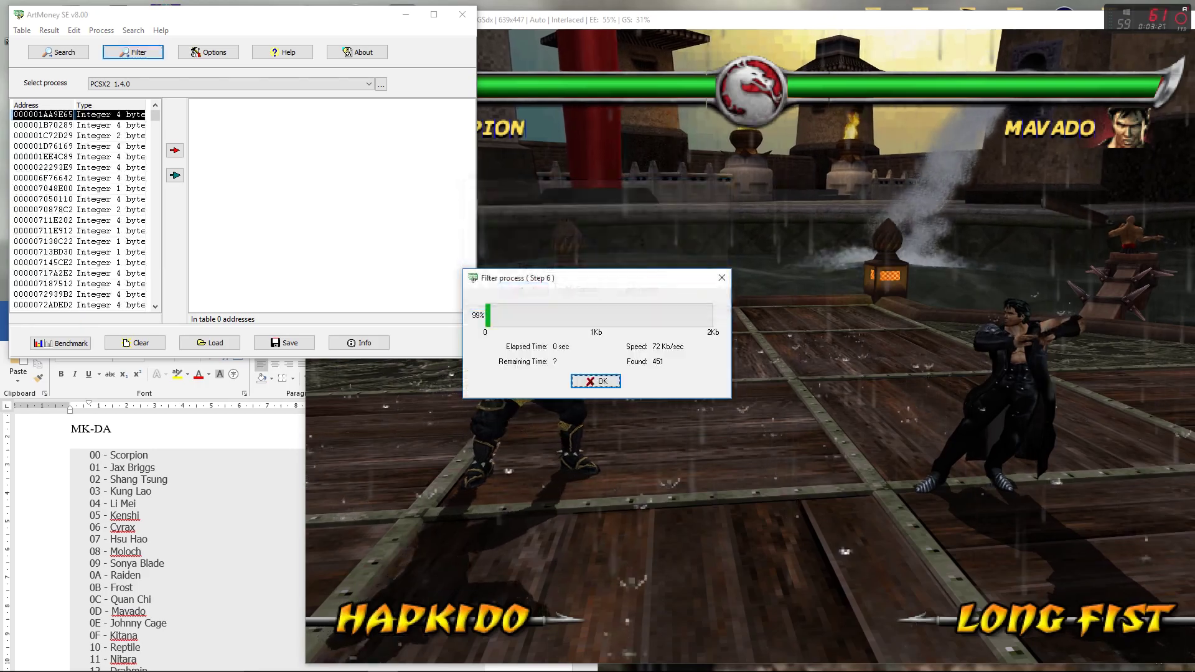
Step: Switch to the game and leave the Scorpion match for the practice player selection
{"action": "key", "text": "alt+Tab"}
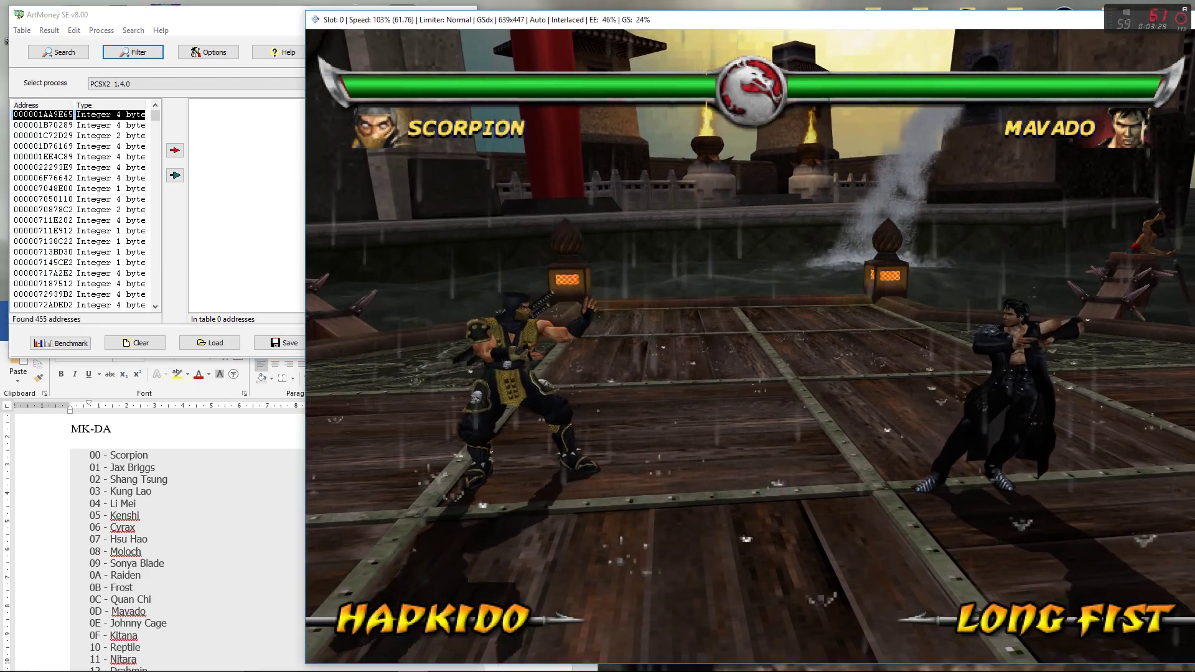
{"action": "key", "text": "Return"}
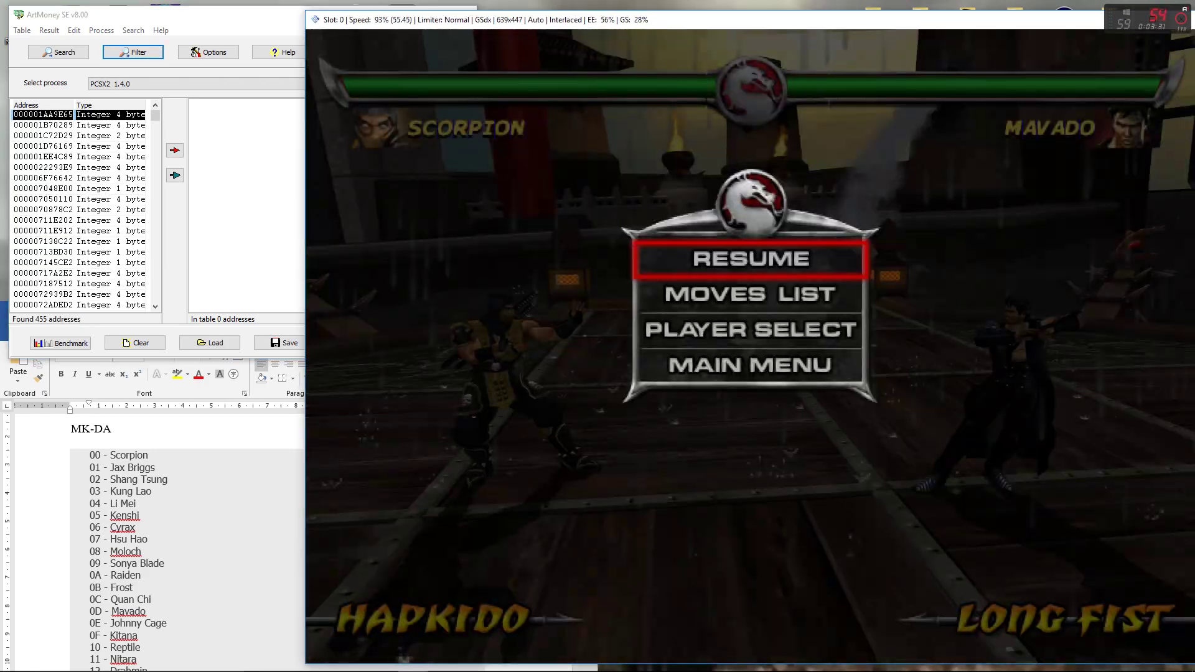
{"action": "key", "text": "Down"}
{"action": "key", "text": "Down"}
{"action": "key", "text": "x"}
{"action": "key", "text": "Return"}
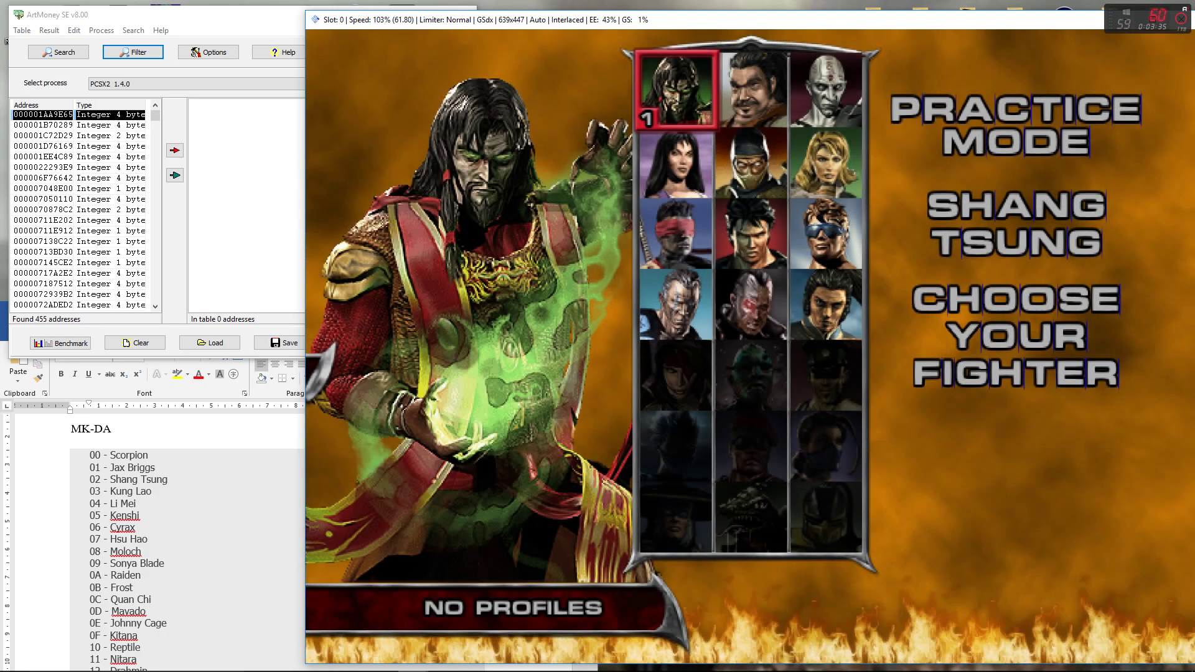
Step: Choose Kung Lao as the fighter and Sub-Zero as the opponent to start the practice match
{"action": "key", "text": "Down"}
{"action": "key", "text": "Down"}
{"action": "key", "text": "Down"}
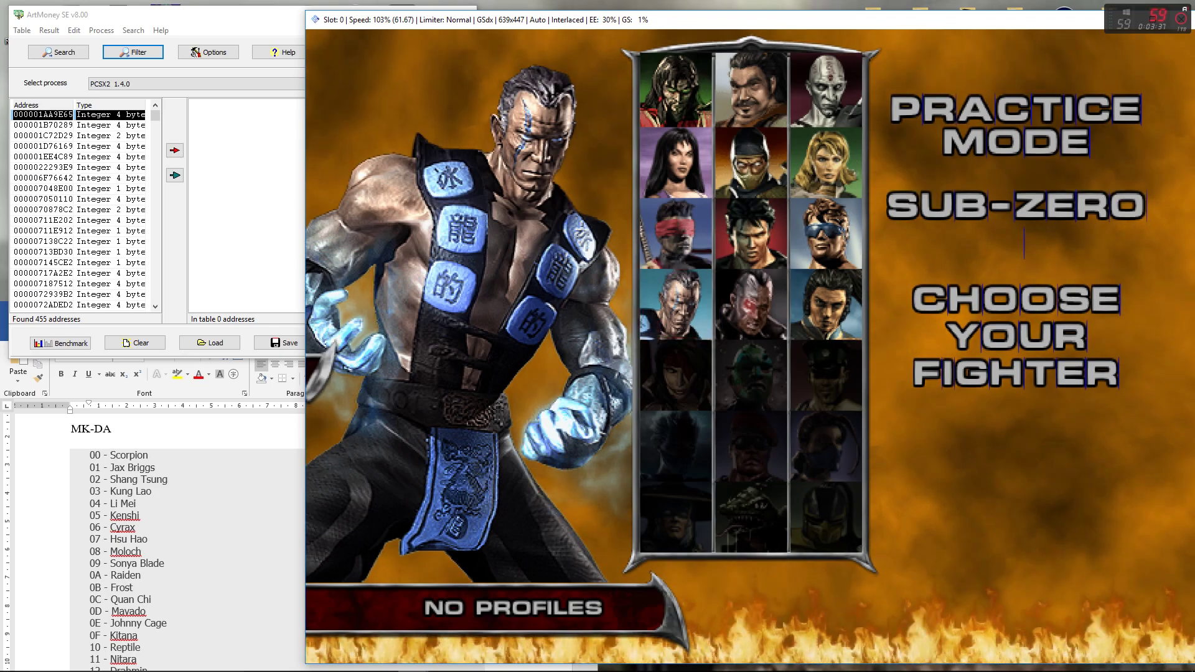
{"action": "key", "text": "Right"}
{"action": "key", "text": "Up"}
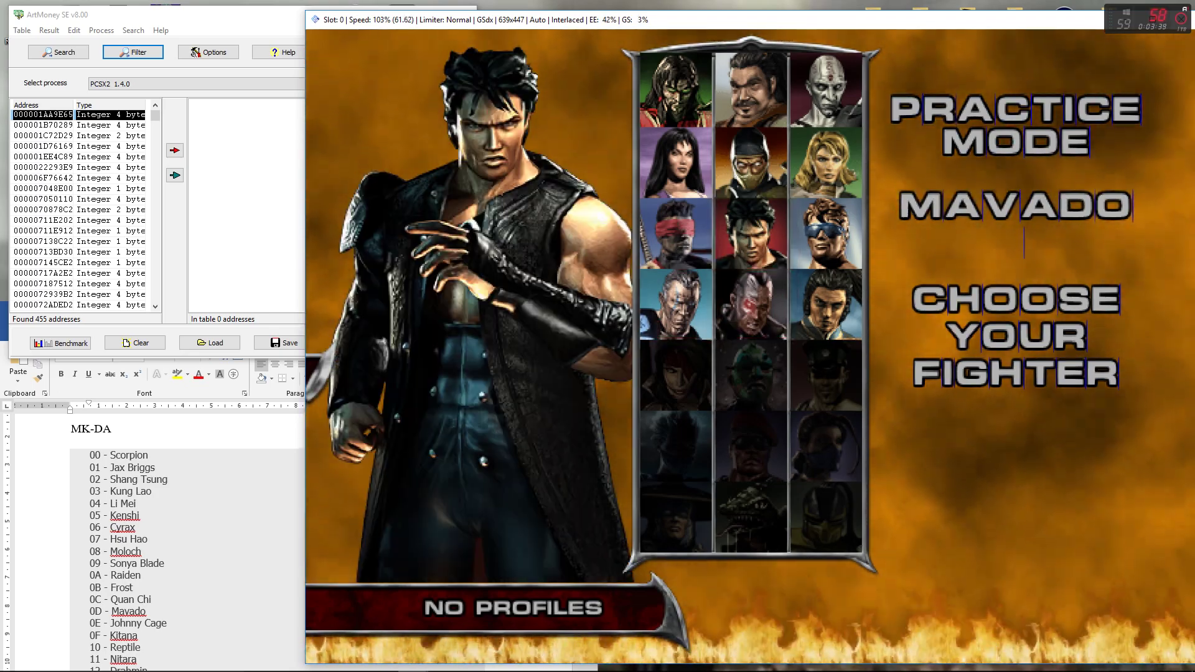
{"action": "key", "text": "Right"}
{"action": "key", "text": "Down"}
{"action": "key", "text": "Return"}
{"action": "key", "text": "Left"}
{"action": "key", "text": "Left"}
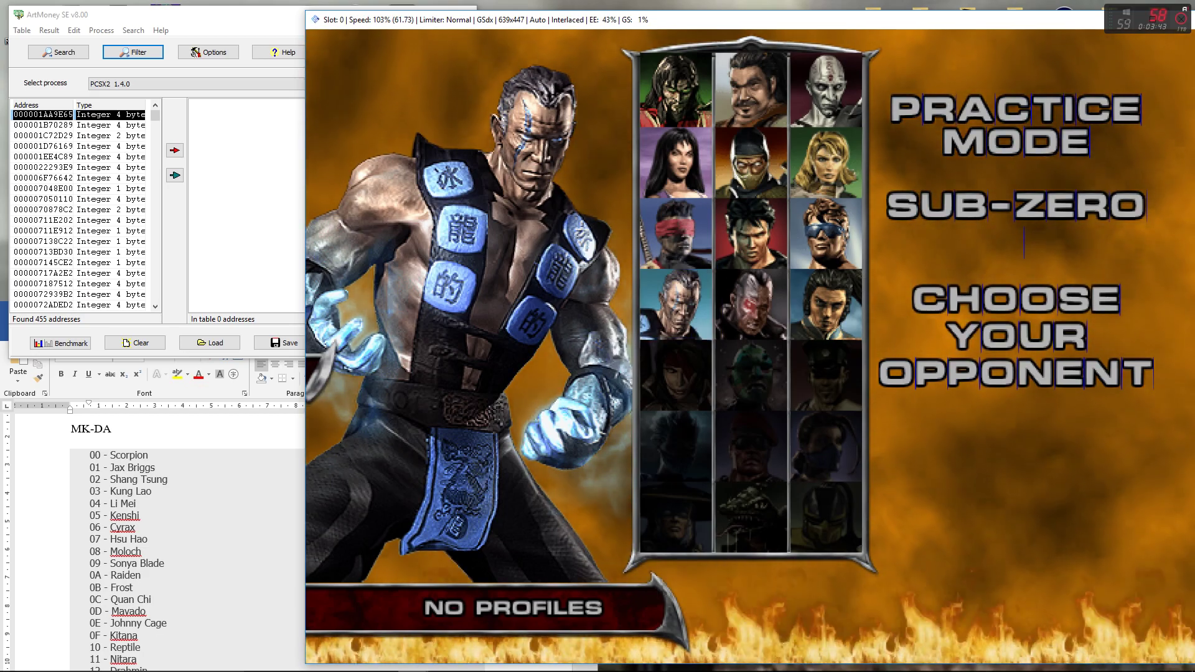
{"action": "key", "text": "Return"}
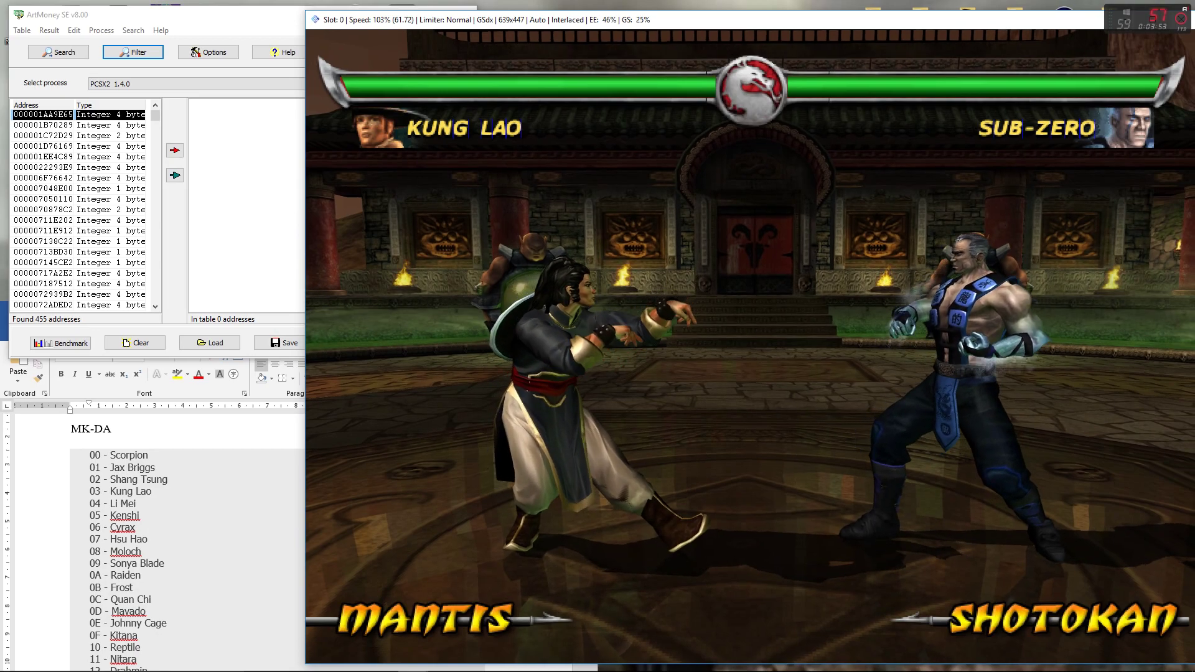
Step: Filter the found addresses in ArtMoney for the exact value 3, and repeat the same filter once
{"action": "left_click", "coordinate": [133, 52]}
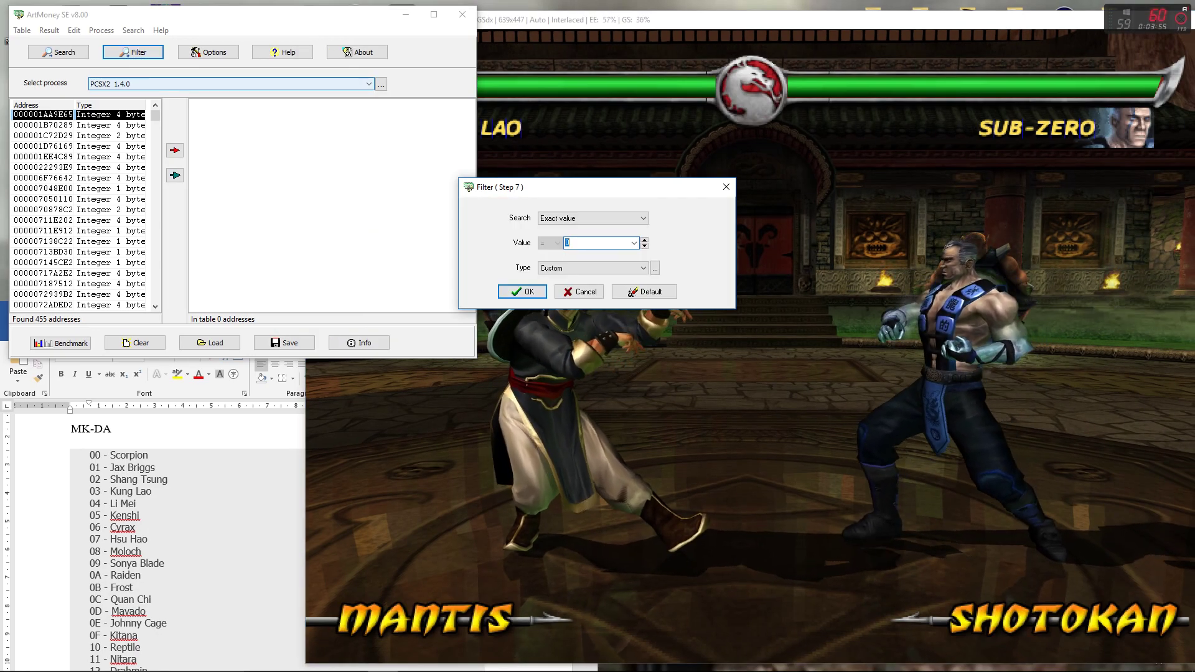
{"action": "type", "text": "3"}
{"action": "key", "text": "Return"}
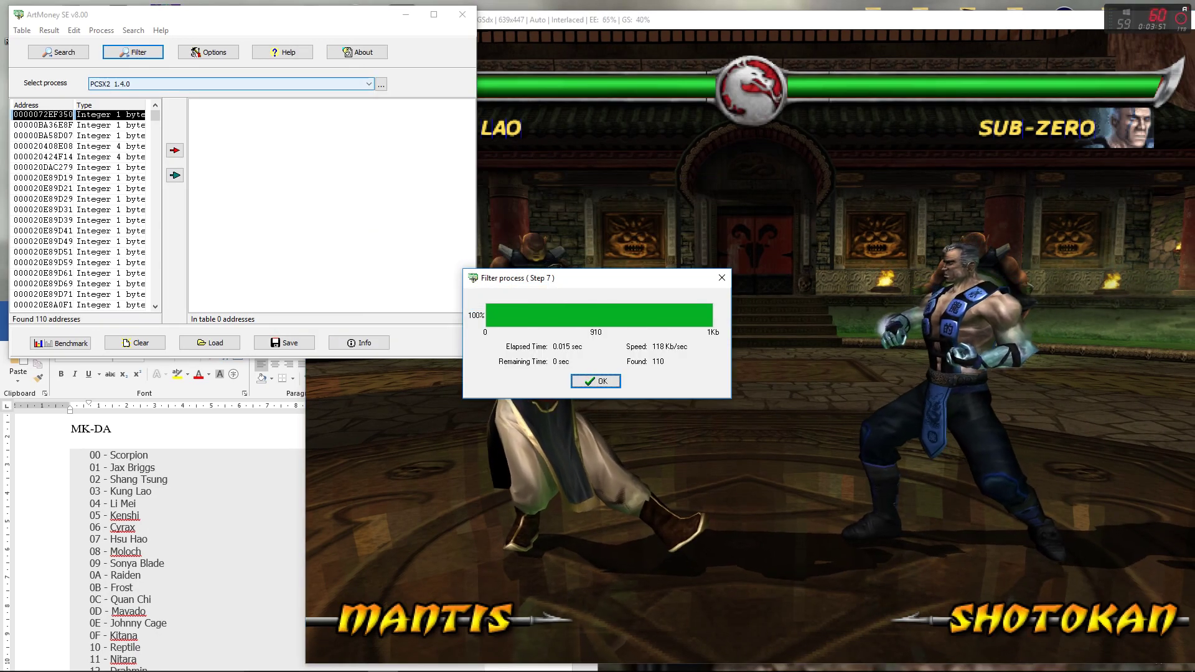
{"action": "key", "text": "Return"}
{"action": "key", "text": "Return"}
{"action": "key", "text": "Return"}
{"action": "key", "text": "Return"}
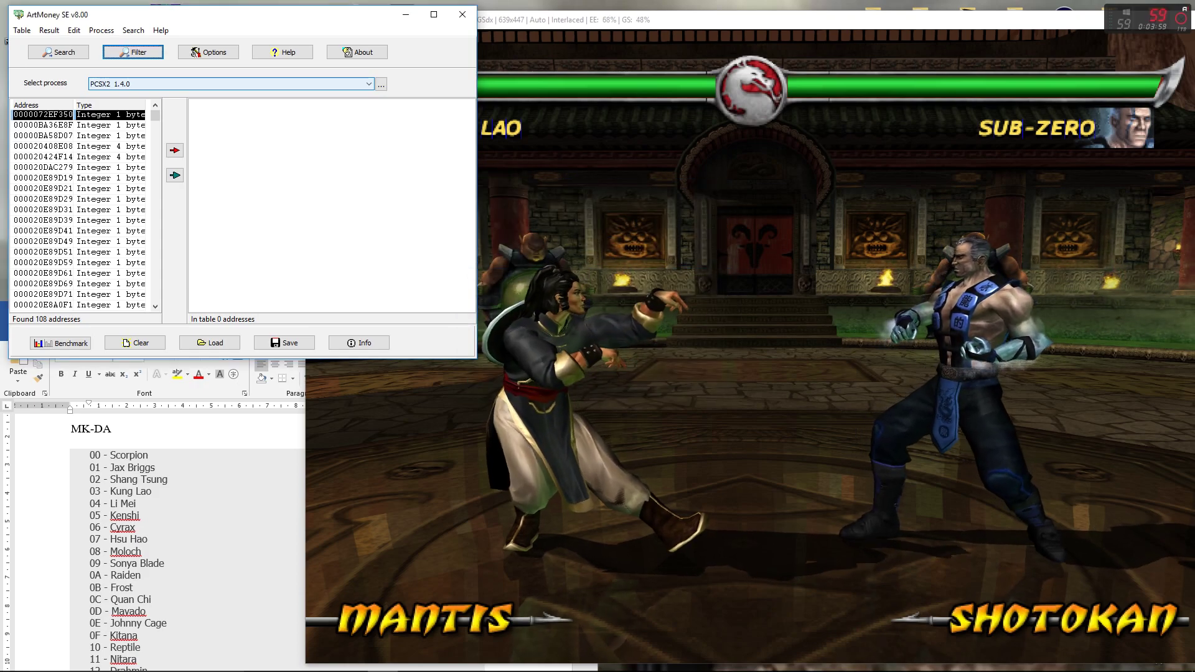
Step: Switch to the game and leave the Kung Lao match for the practice player selection
{"action": "key", "text": "alt+Tab"}
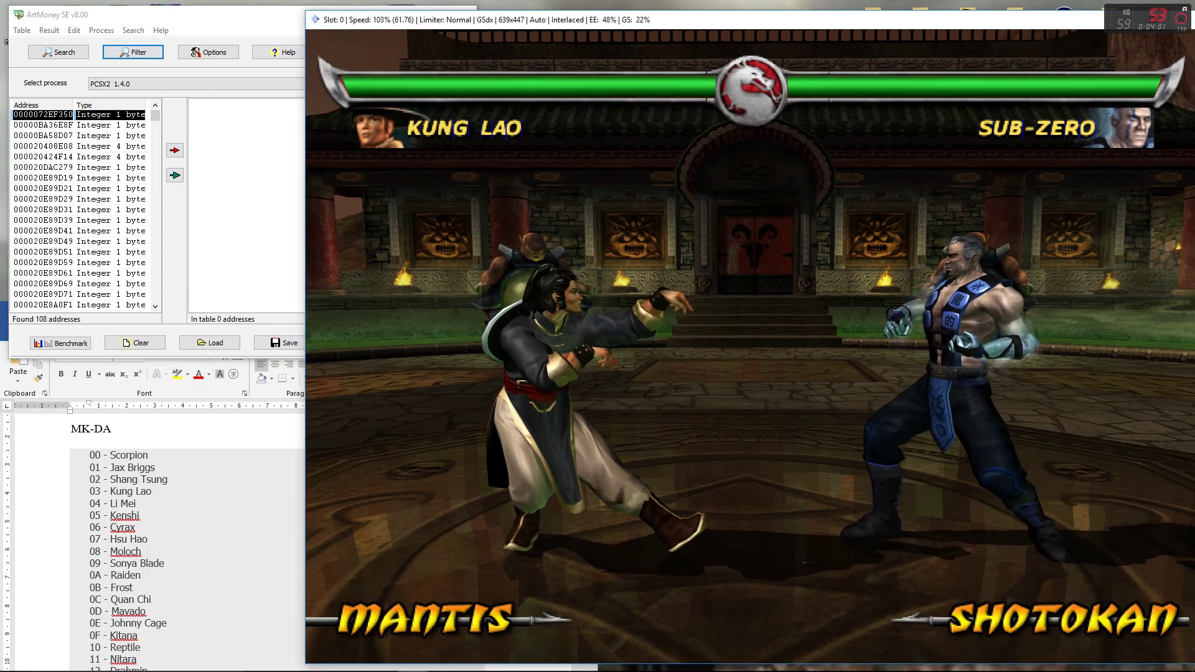
{"action": "key", "text": "Return"}
{"action": "key", "text": "Down"}
{"action": "key", "text": "Down"}
{"action": "key", "text": "x"}
{"action": "key", "text": "x"}
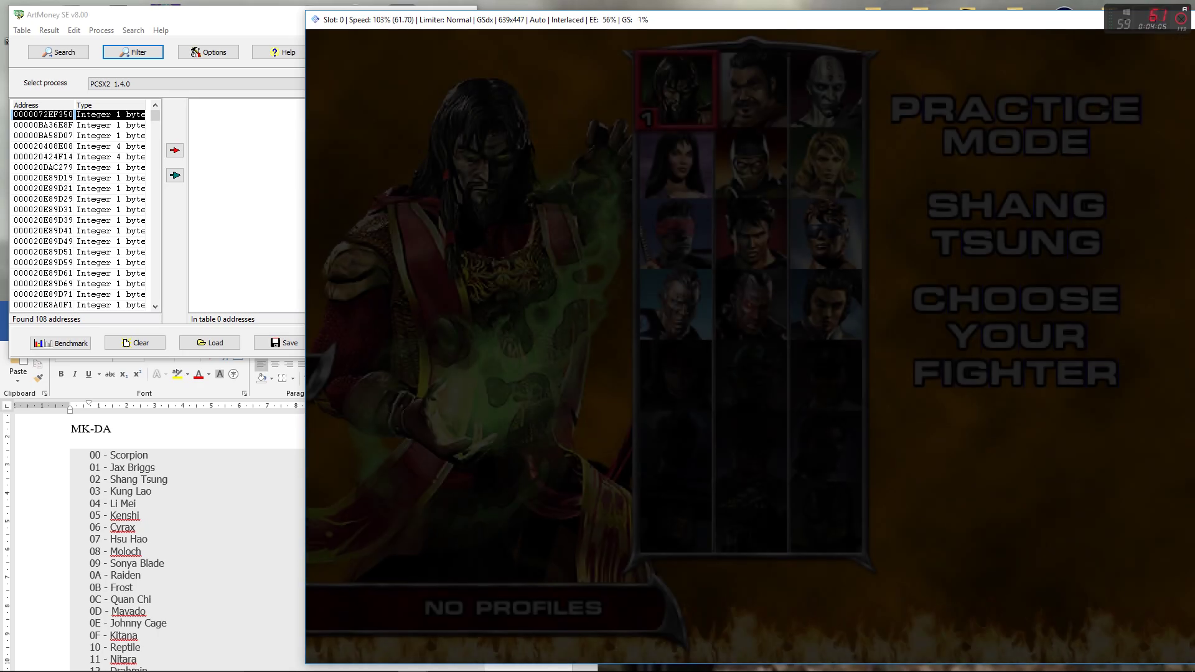
Step: Choose Shang Tsung as the fighter and Bo' Rai Cho as the opponent to start the practice match
{"action": "key", "text": "x"}
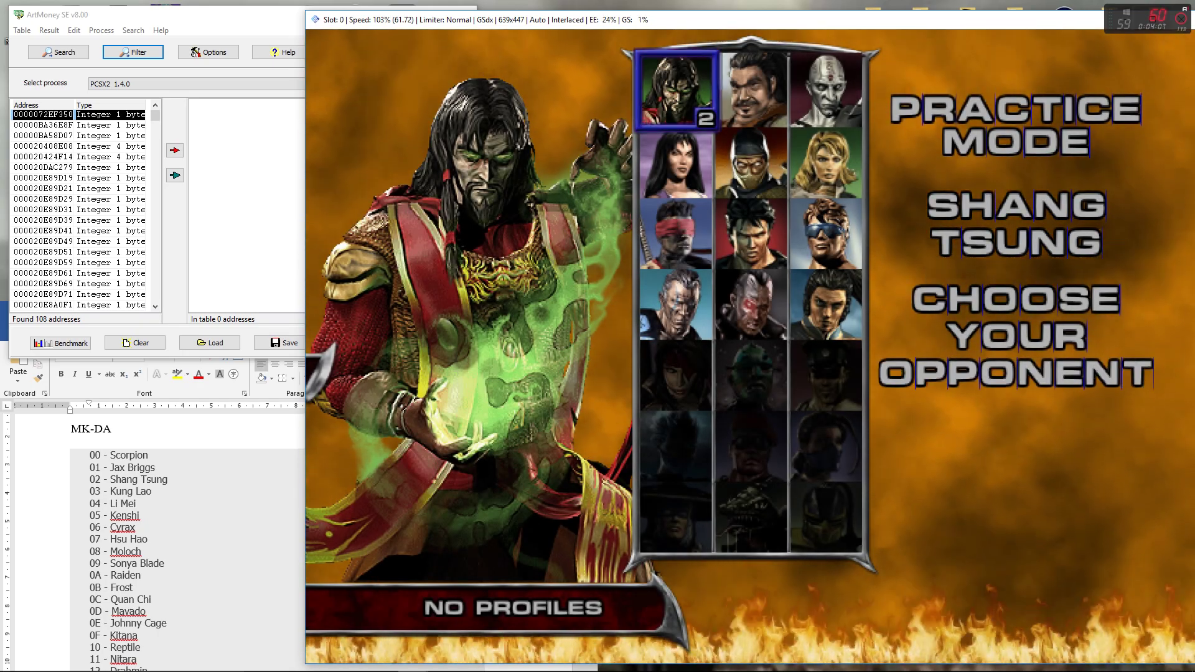
{"action": "key", "text": "Right"}
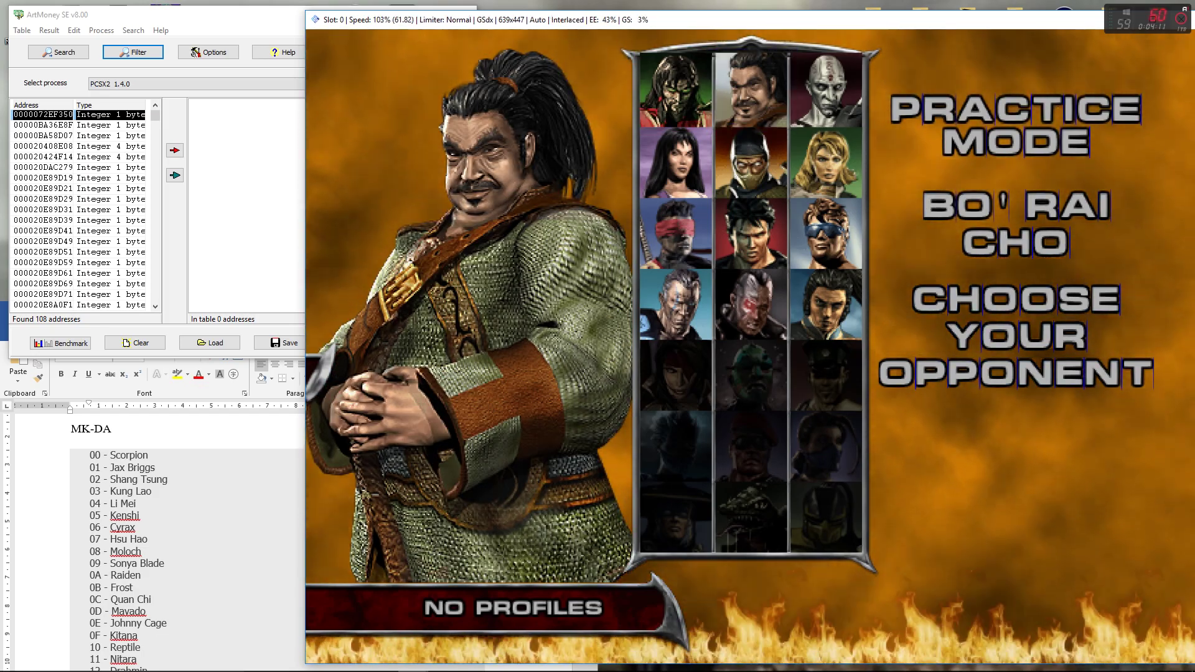
{"action": "key", "text": "x"}
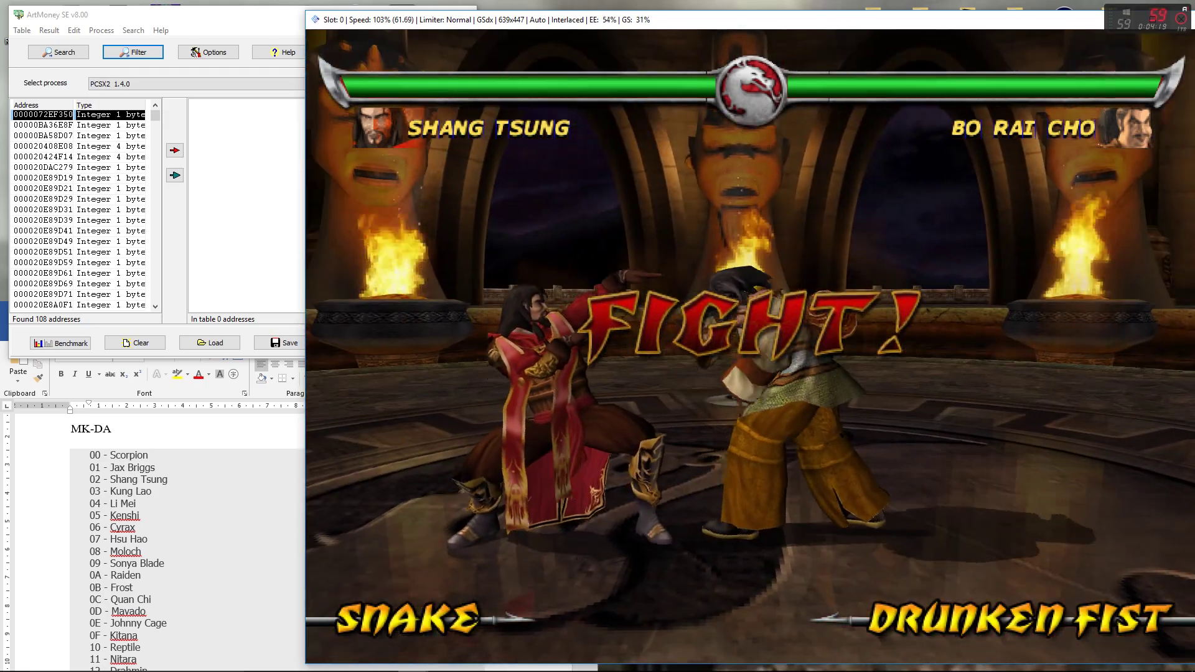
Step: Switch to ArtMoney and filter the remaining addresses for the exact value 2
{"action": "key", "text": "alt+Tab"}
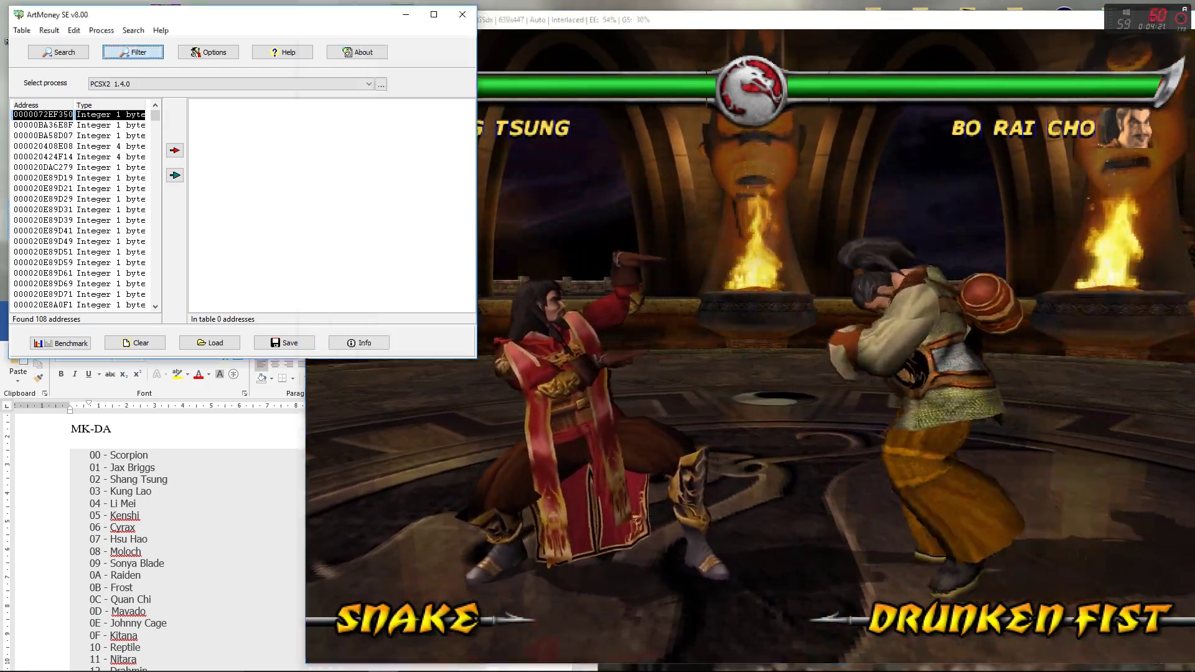
{"action": "key", "text": "Return"}
{"action": "type", "text": "2"}
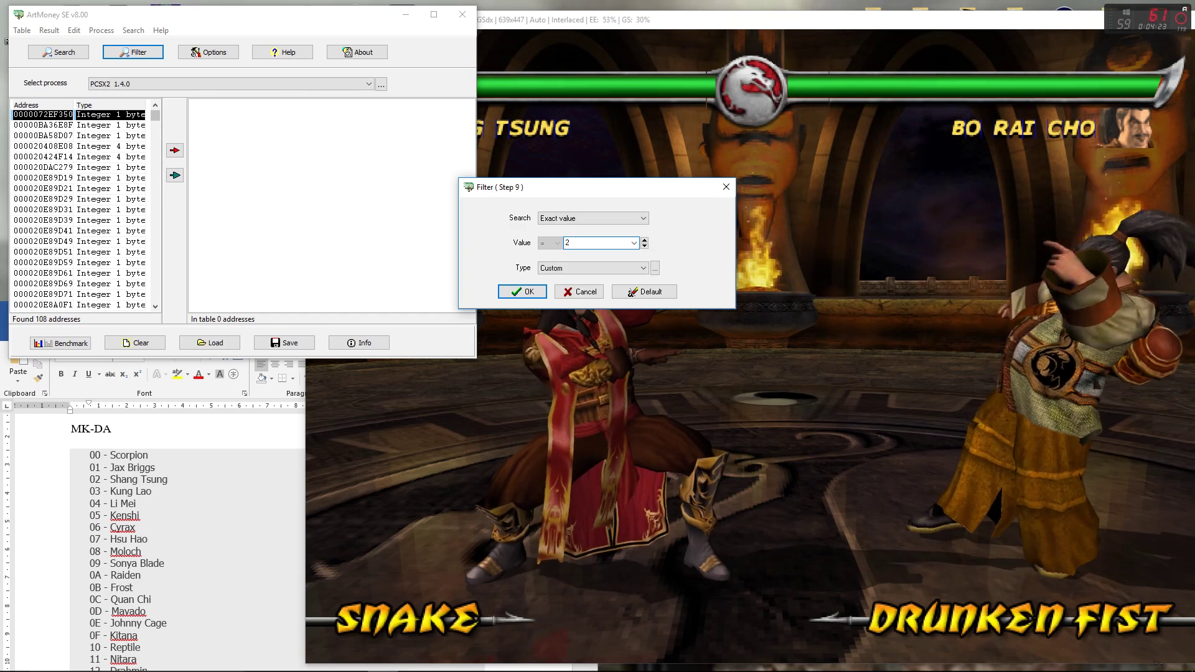
{"action": "key", "text": "Return"}
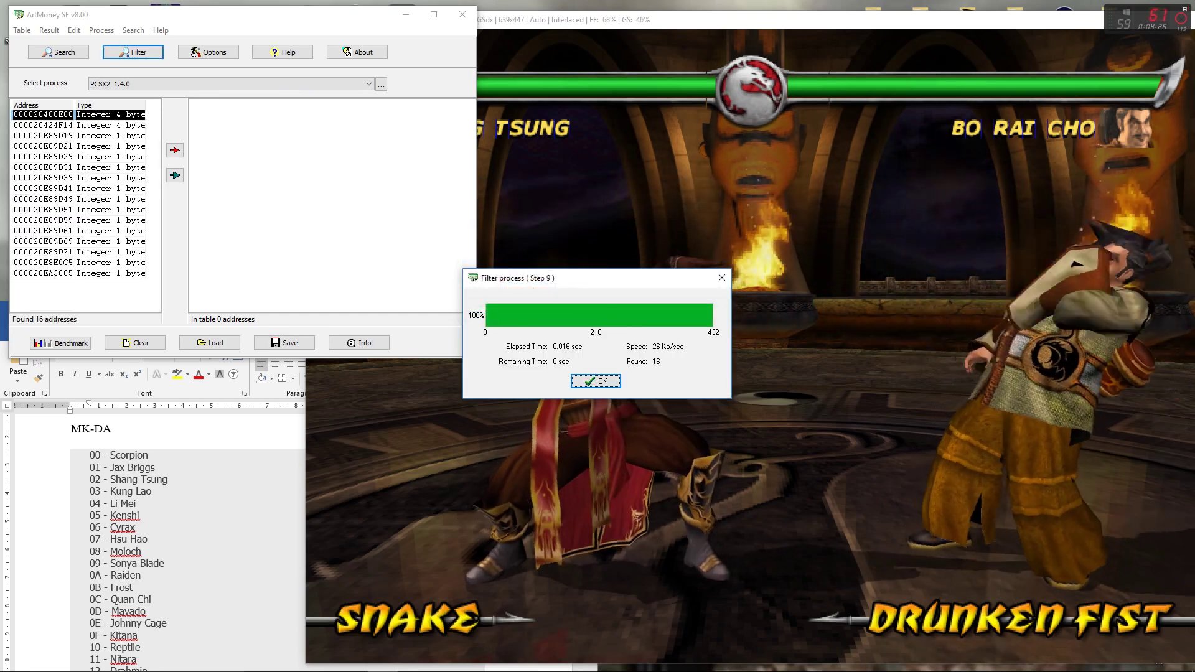
{"action": "key", "text": "Return"}
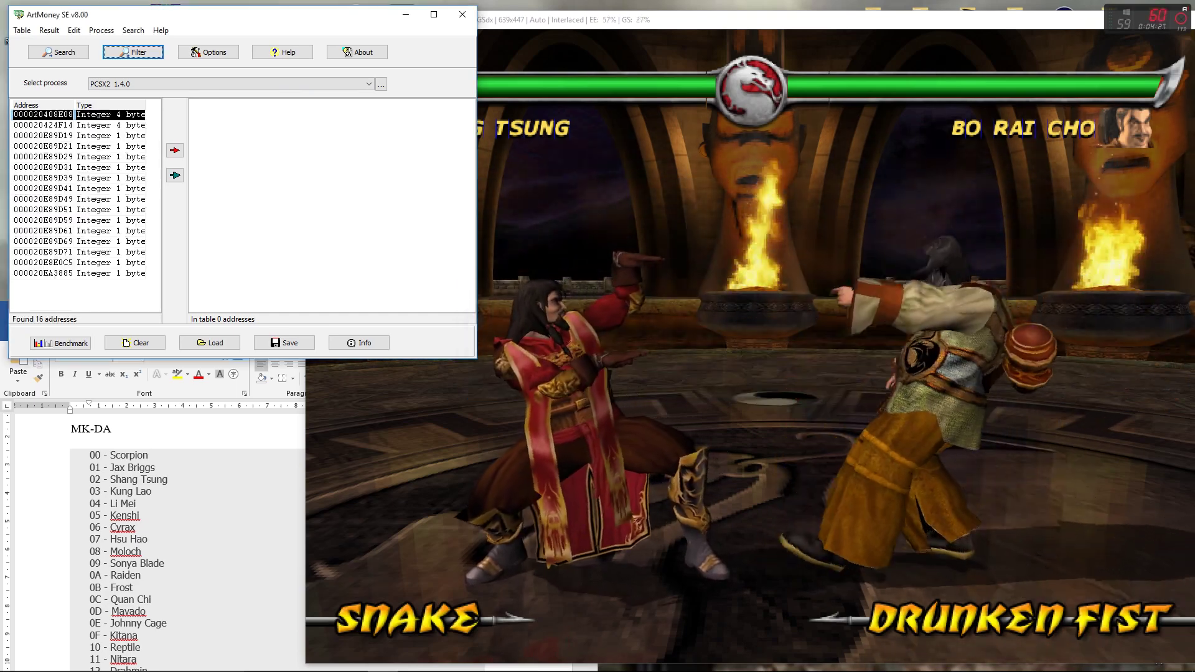
Step: Repeat the exact value 2 filter once and add all found addresses to the table
{"action": "key", "text": "Return"}
{"action": "key", "text": "Return"}
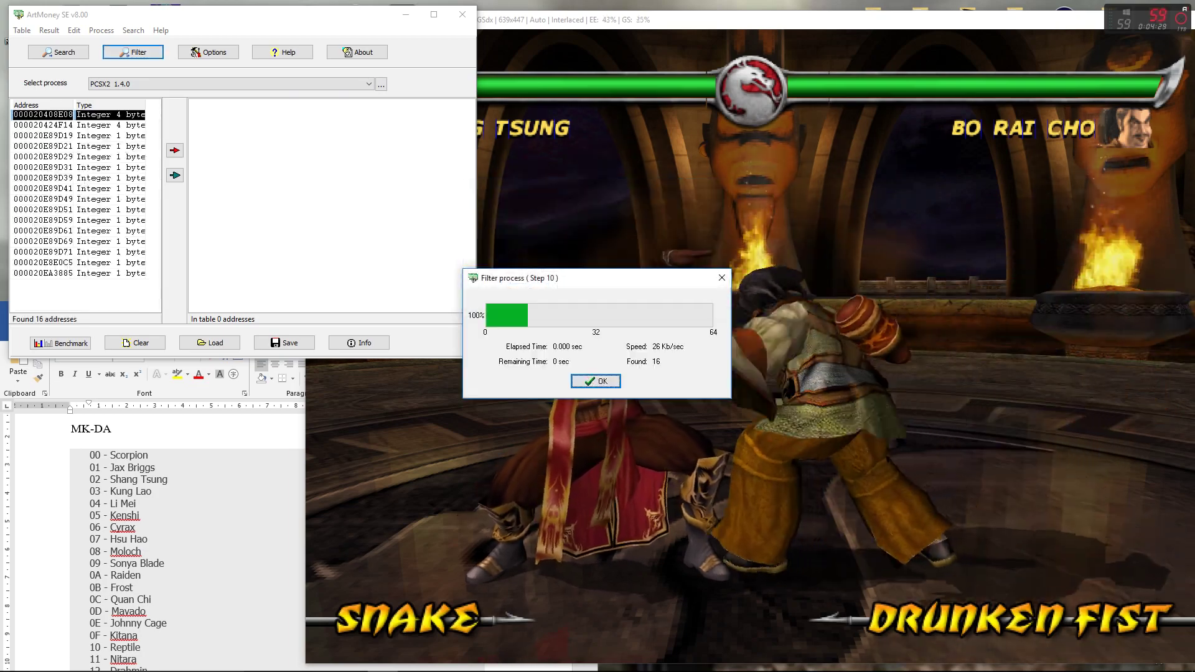
{"action": "key", "text": "Return"}
{"action": "left_click", "coordinate": [174, 175]}
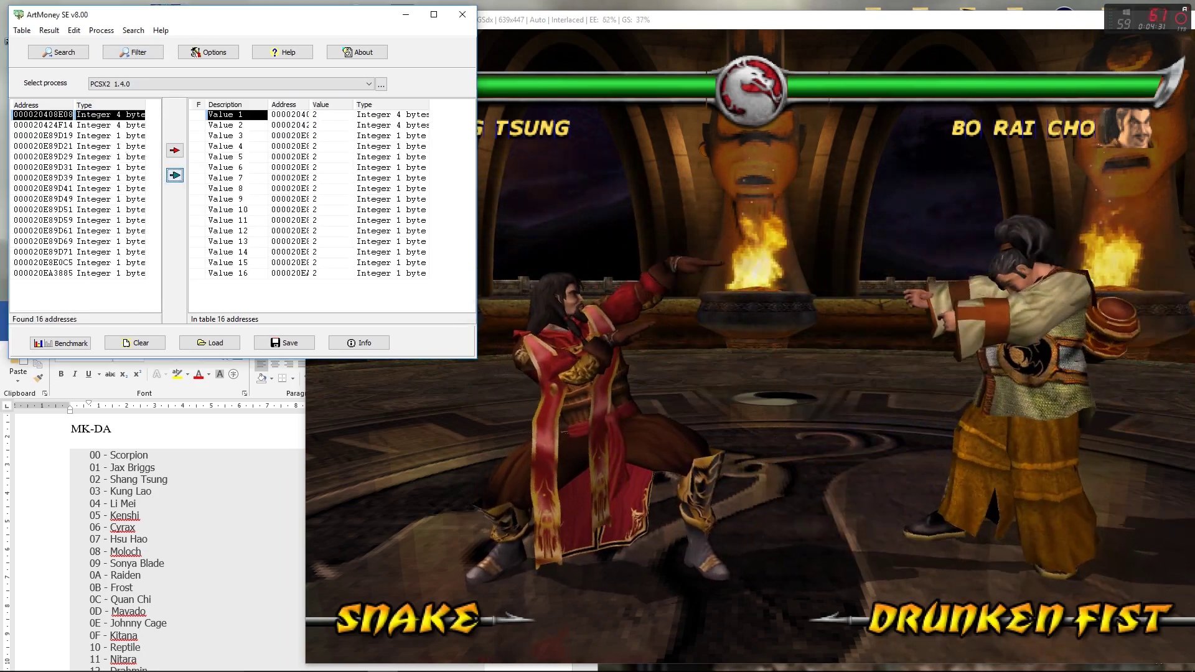
Step: Switch to the game and leave the Shang Tsung match for the practice player selection
{"action": "key", "text": "alt+Tab"}
{"action": "key", "text": "Return"}
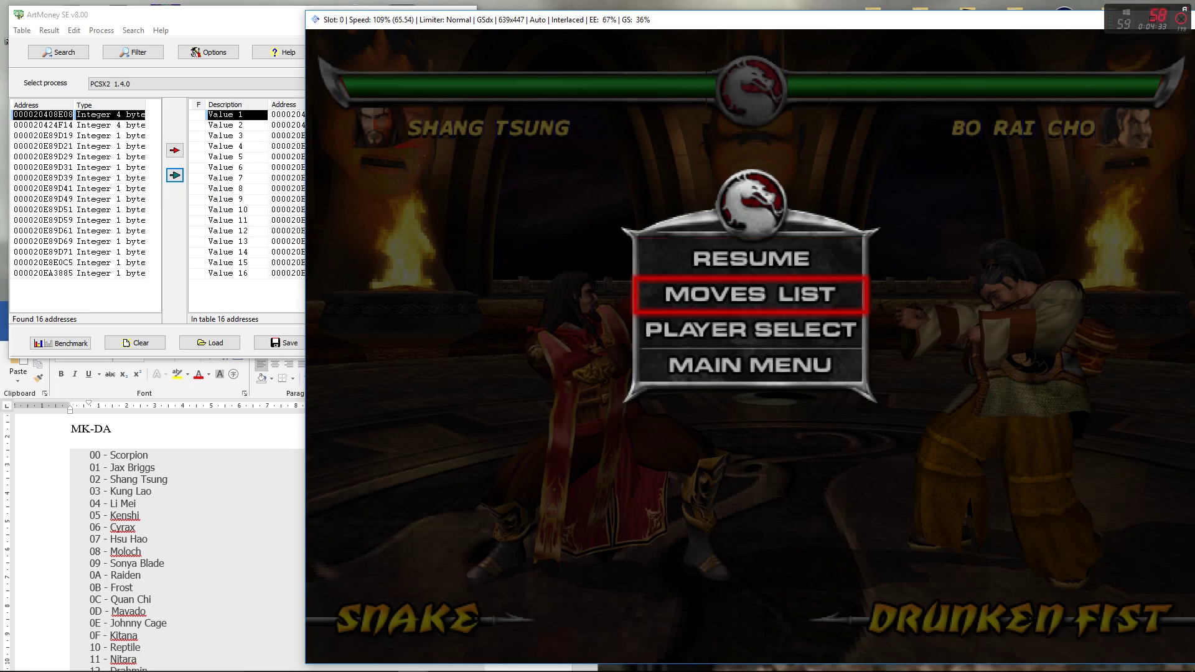
{"action": "key", "text": "x"}
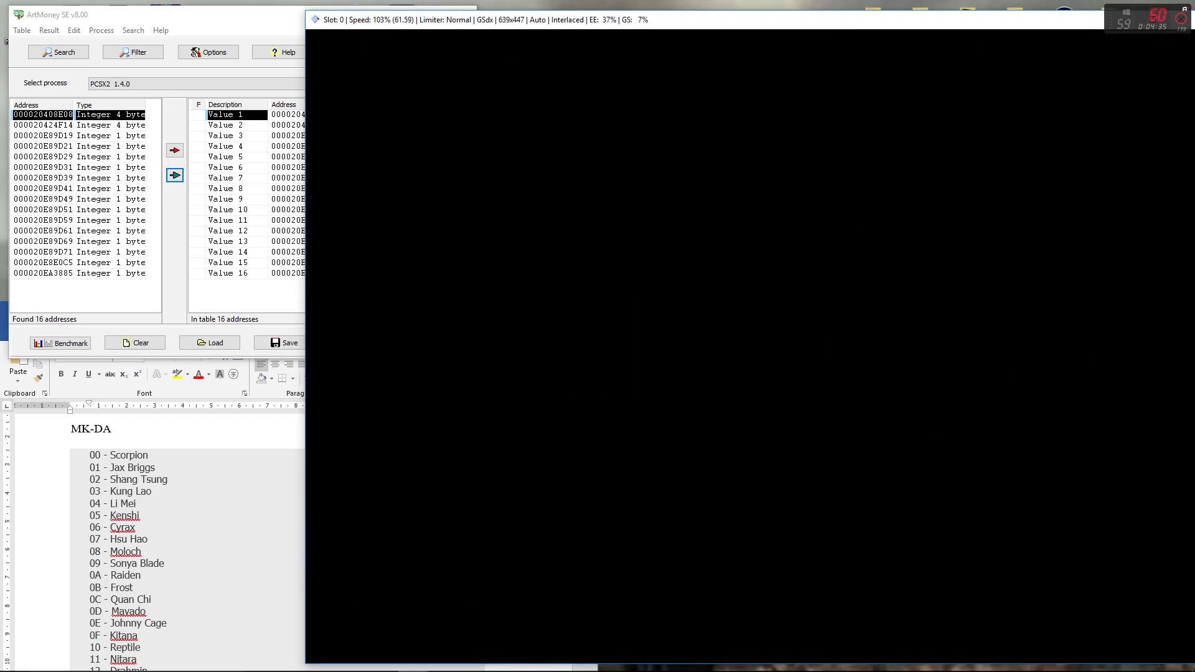
Step: Start a practice match with Li Mei against Mavado, and check the table values in ArtMoney
{"action": "key", "text": "Down"}
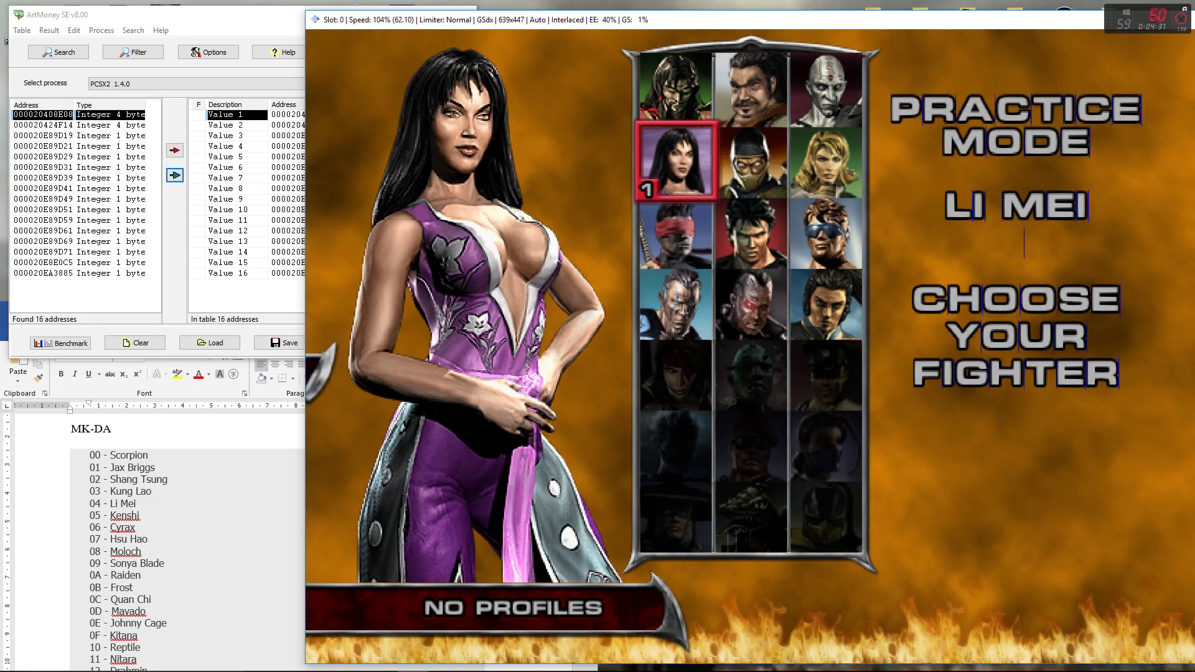
{"action": "key", "text": "x"}
{"action": "key", "text": "Right"}
{"action": "key", "text": "Down"}
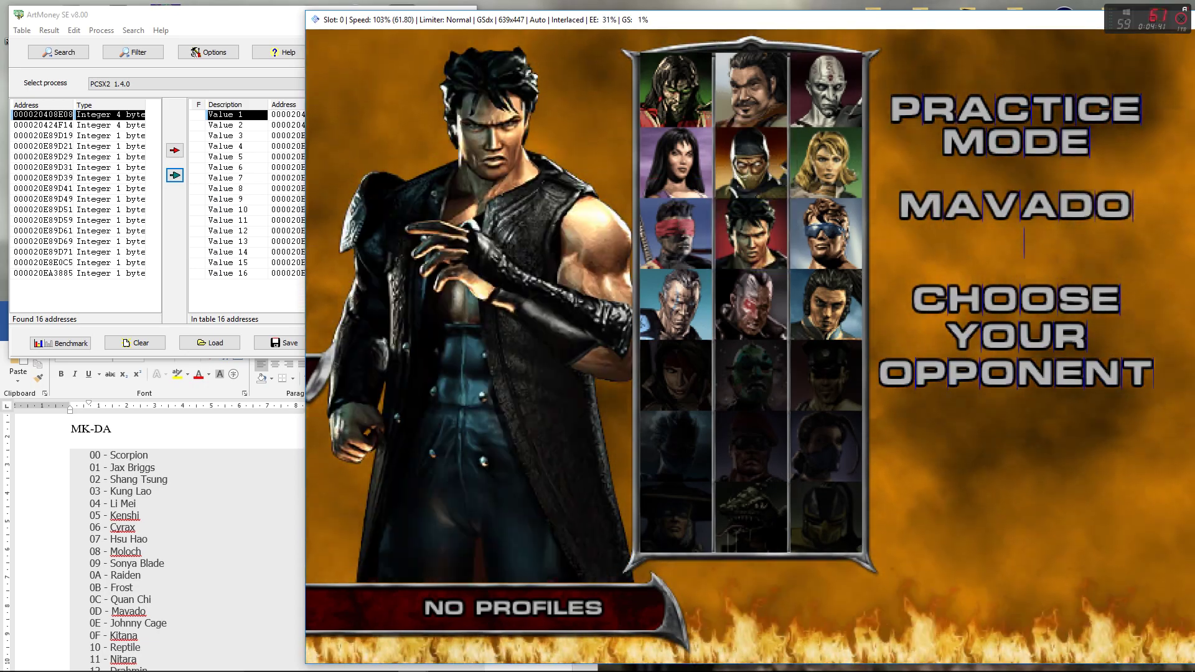
{"action": "key", "text": "x"}
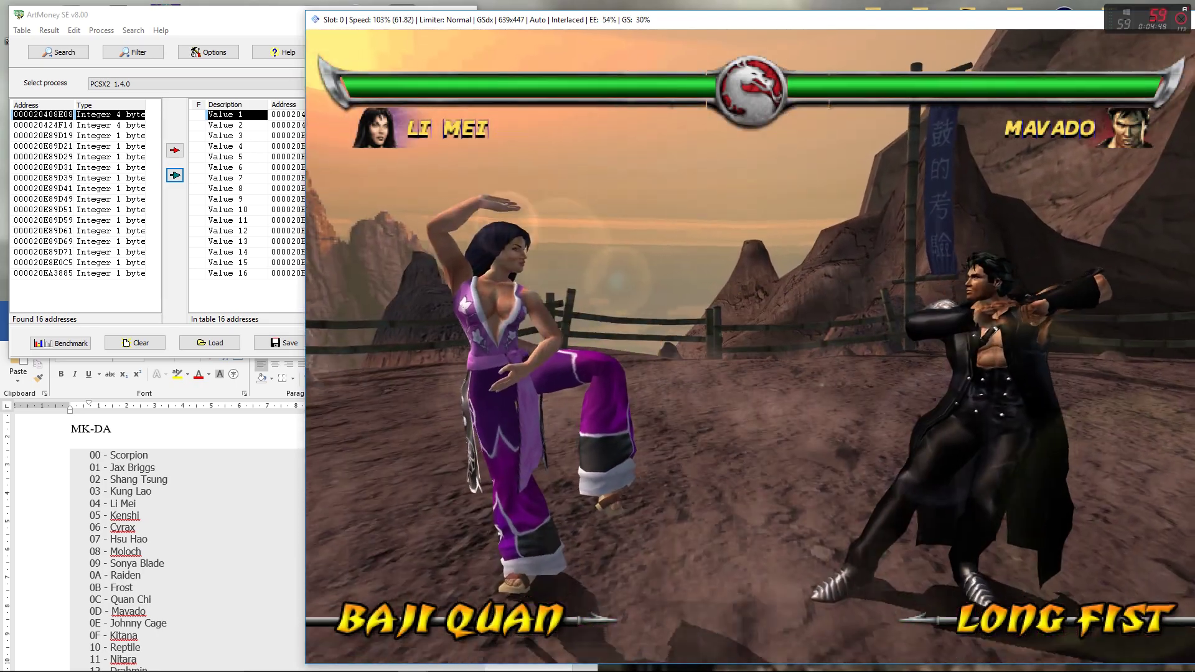
{"action": "left_click", "coordinate": [236, 115]}
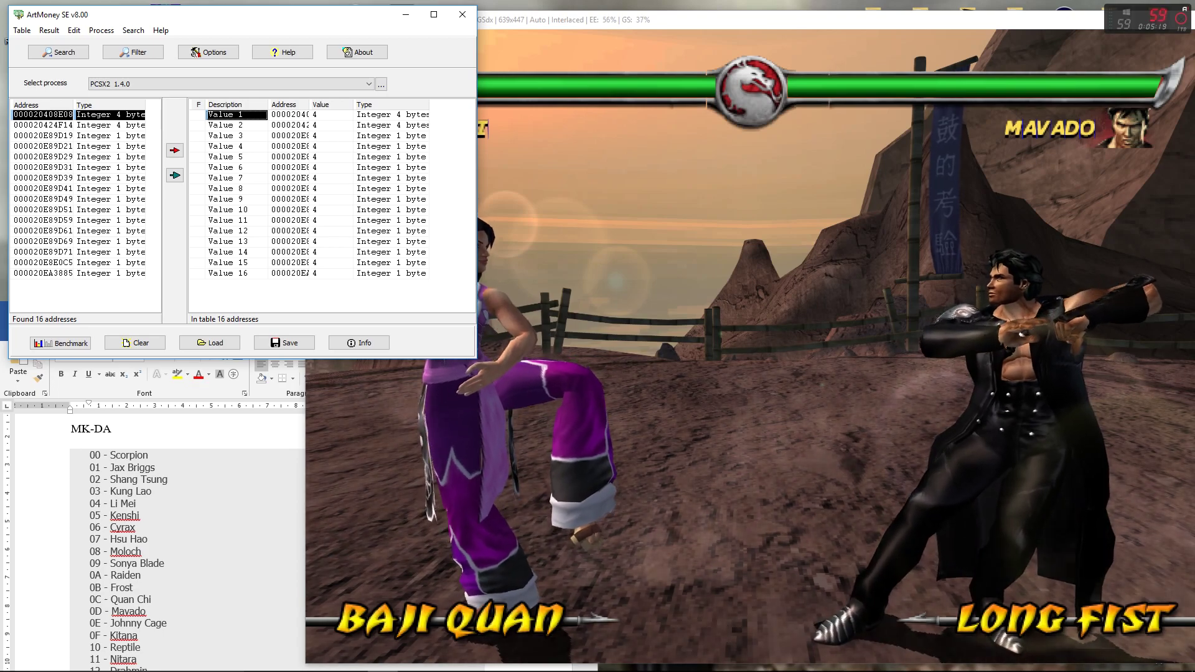
Step: Return to the game and leave the Li Mei match for the practice player selection
{"action": "key", "text": "alt+Tab"}
{"action": "key", "text": "Return"}
{"action": "key", "text": "Up"}
{"action": "key", "text": "Up"}
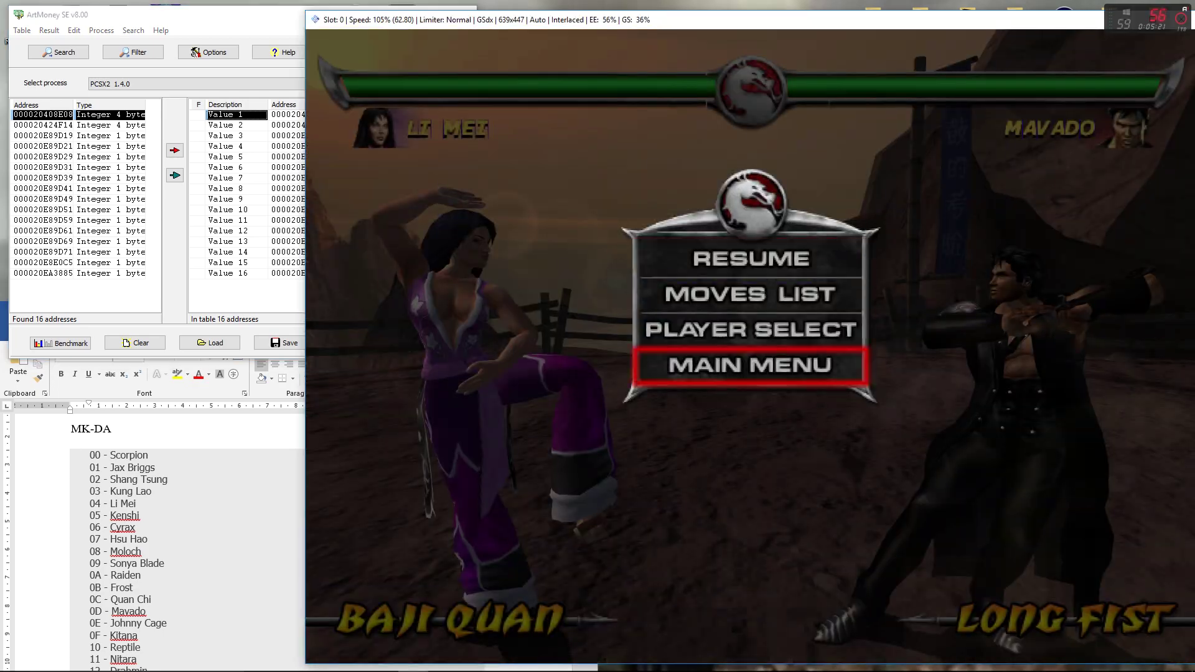
{"action": "key", "text": "x"}
{"action": "key", "text": "x"}
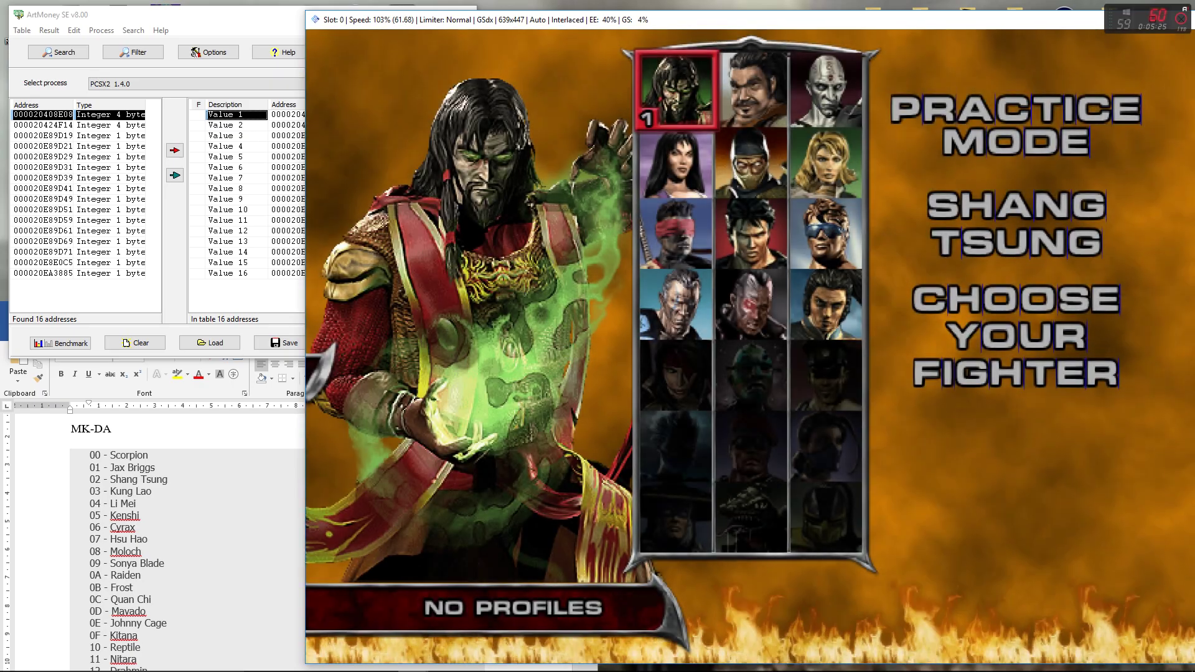
Step: Switch to ArtMoney and set the first five table entries, Value 1 to Value 5, to 8
{"action": "key", "text": "alt+Tab"}
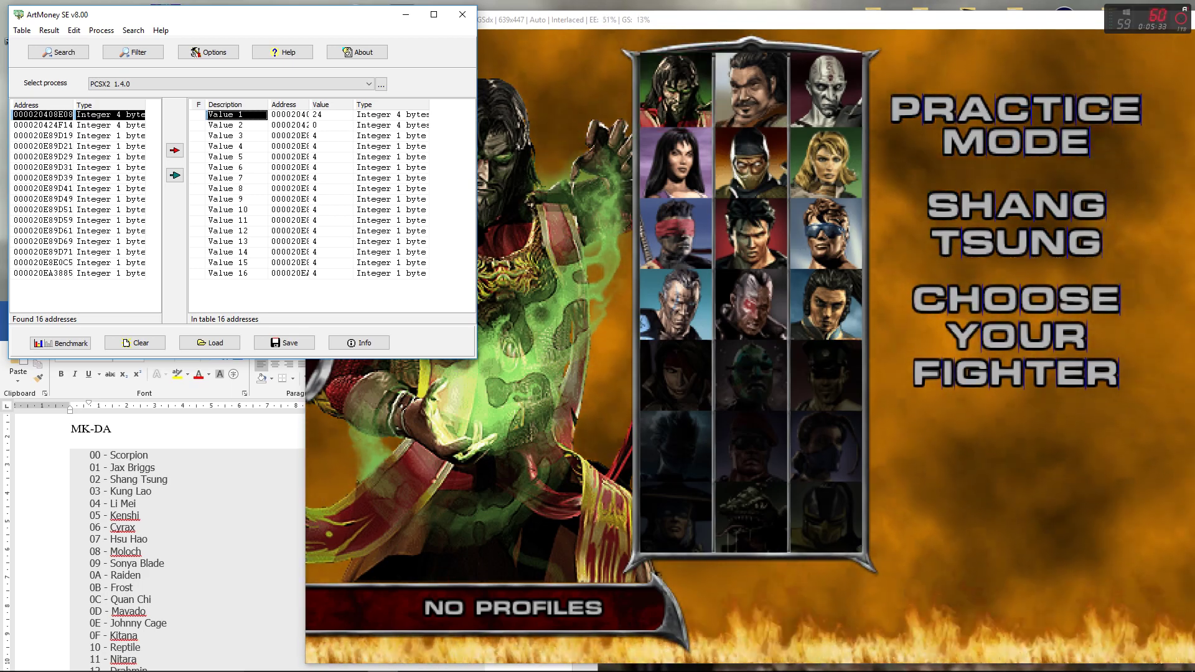
{"action": "left_click", "coordinate": [332, 126]}
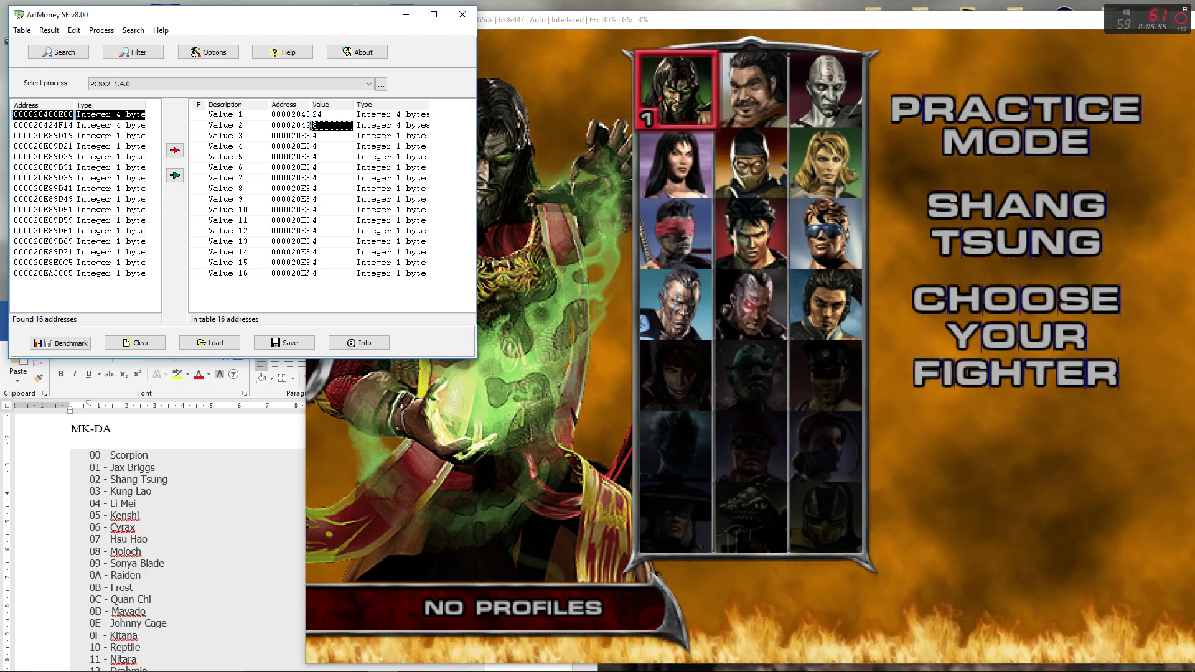
{"action": "left_click", "coordinate": [331, 136]}
{"action": "left_click", "coordinate": [332, 115]}
{"action": "type", "text": "8"}
{"action": "key", "text": "Down"}
{"action": "key", "text": "Down"}
{"action": "type", "text": "8"}
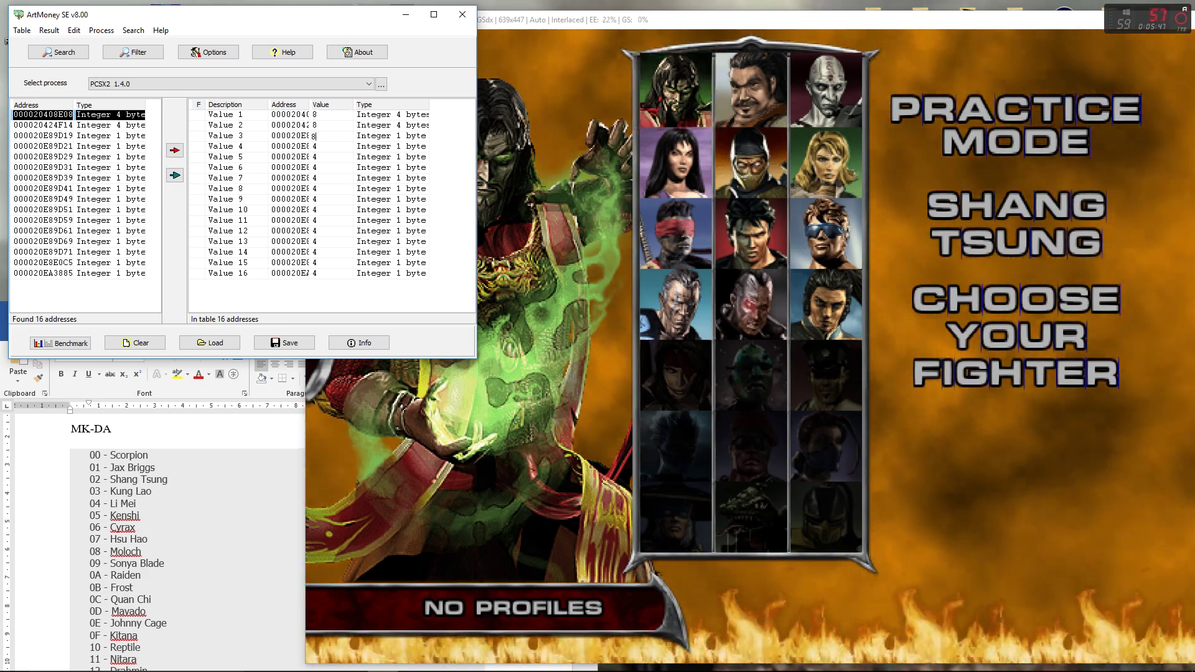
{"action": "key", "text": "Down"}
{"action": "type", "text": "8"}
{"action": "key", "text": "Down"}
{"action": "type", "text": "8"}
{"action": "key", "text": "Down"}
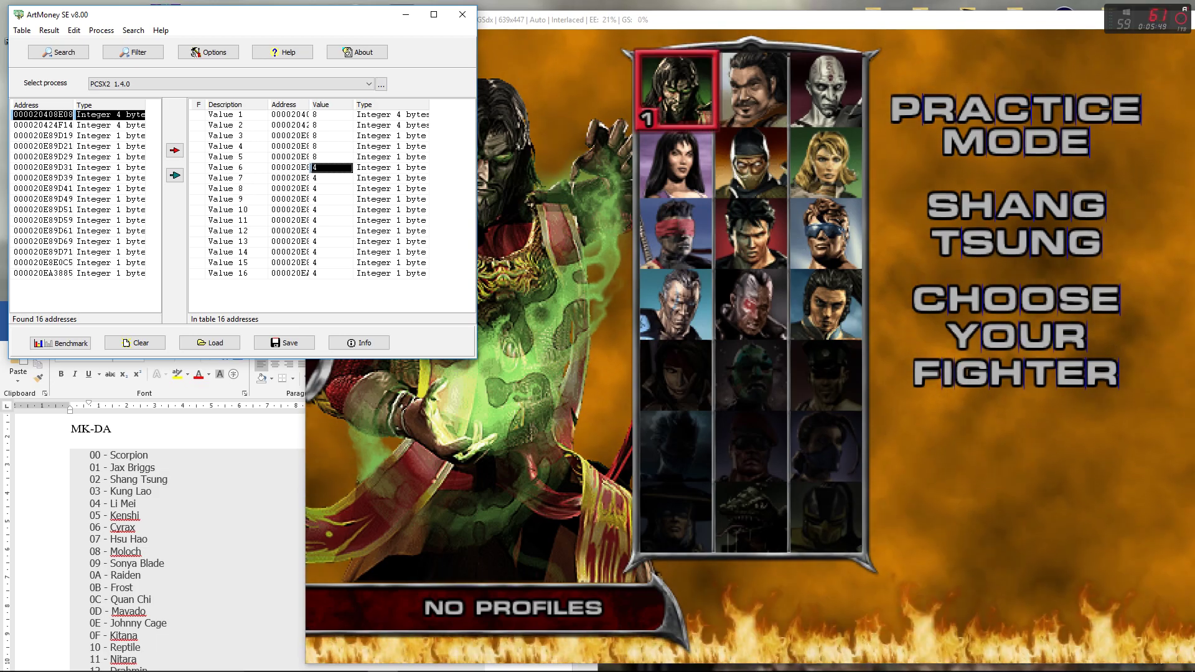
Step: Freeze the first five table entries, Value 1 to Value 5
{"action": "left_click", "coordinate": [289, 115]}
{"action": "left_click", "coordinate": [289, 156], "text": "shift"}
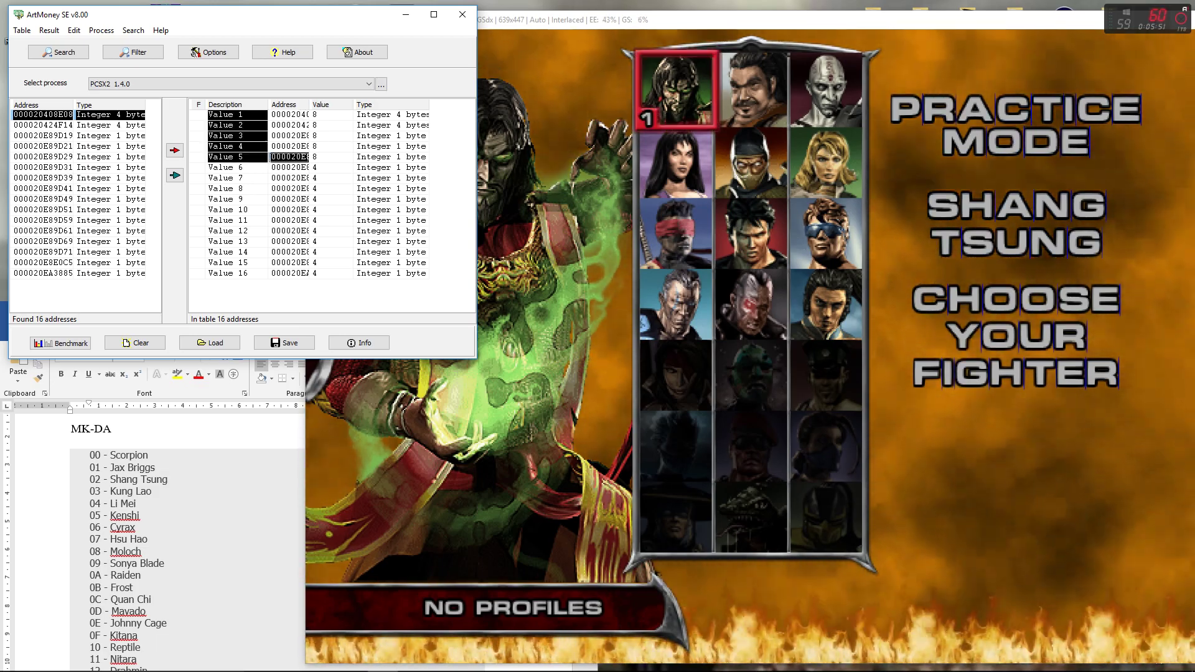
{"action": "right_click", "coordinate": [261, 153]}
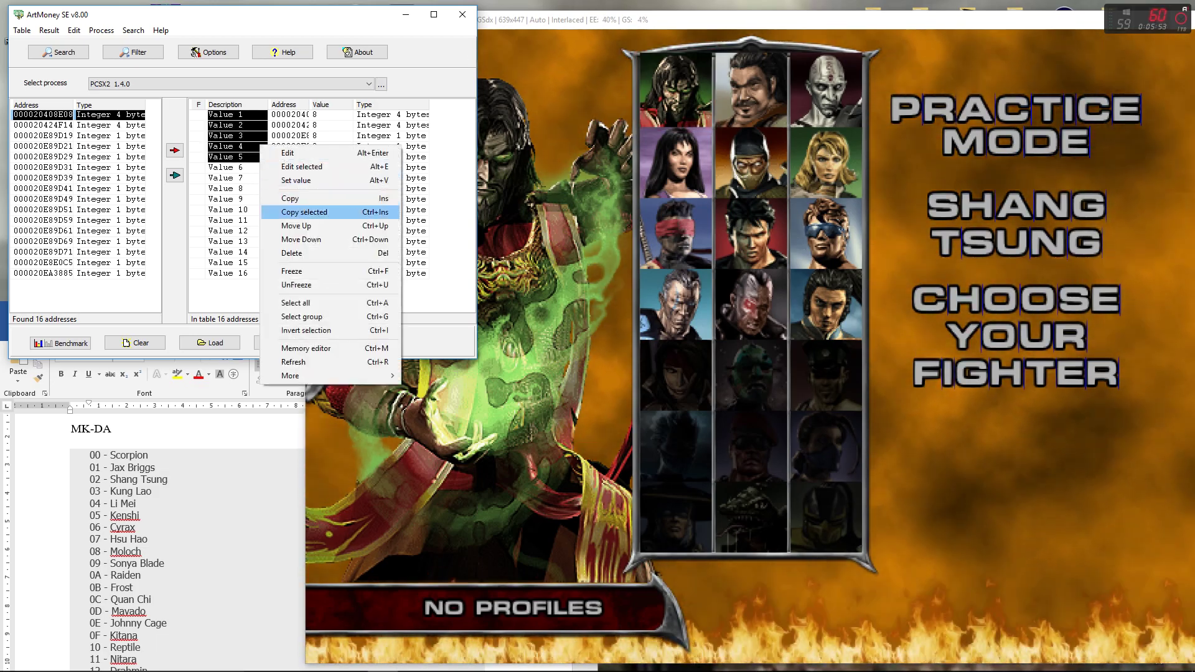
{"action": "left_click", "coordinate": [292, 272]}
Step: Switch to the game and start a practice match with Sonya Blade as the opponent
{"action": "key", "text": "alt+Tab"}
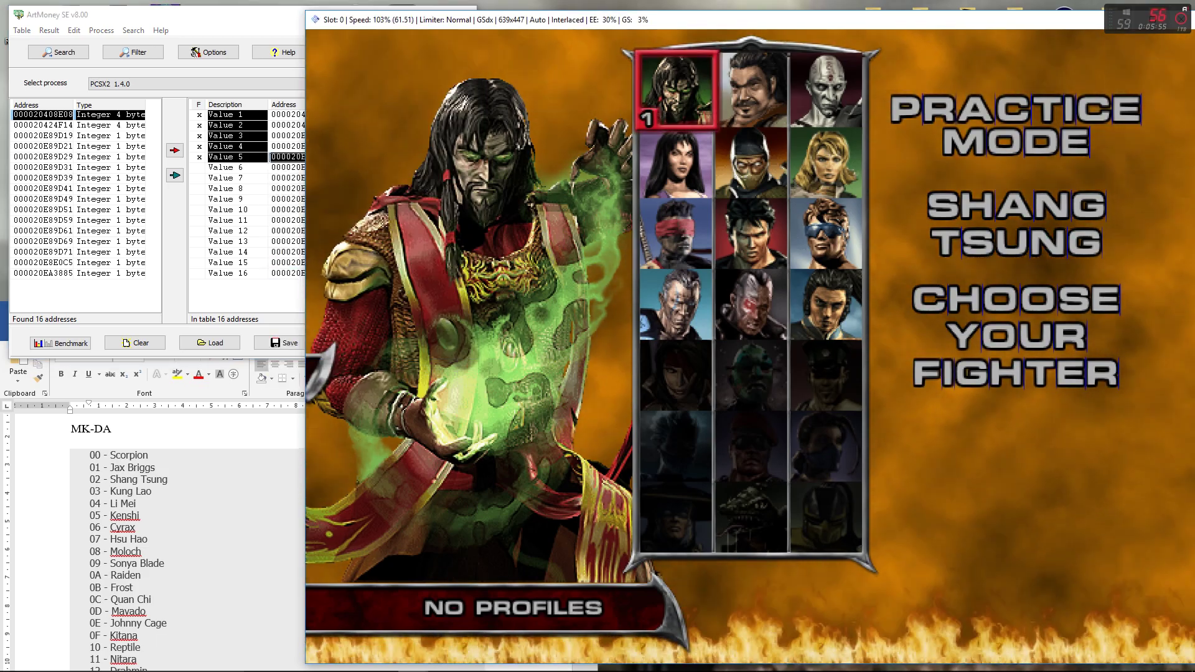
{"action": "key", "text": "Return"}
{"action": "key", "text": "Down"}
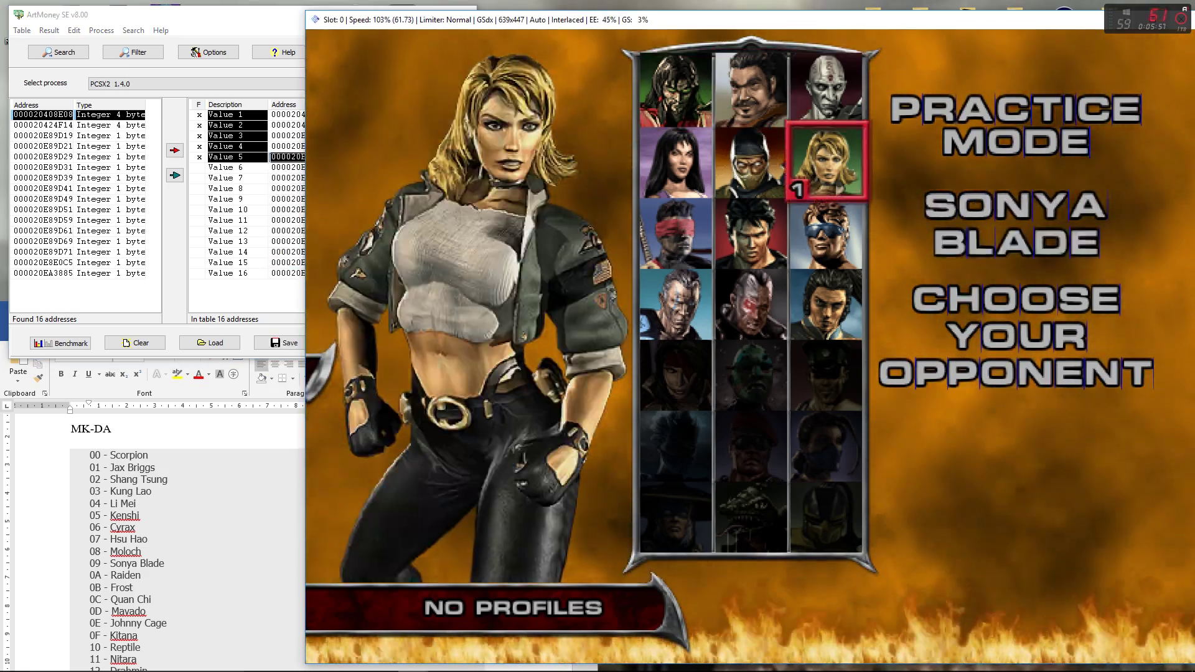
{"action": "key", "text": "Return"}
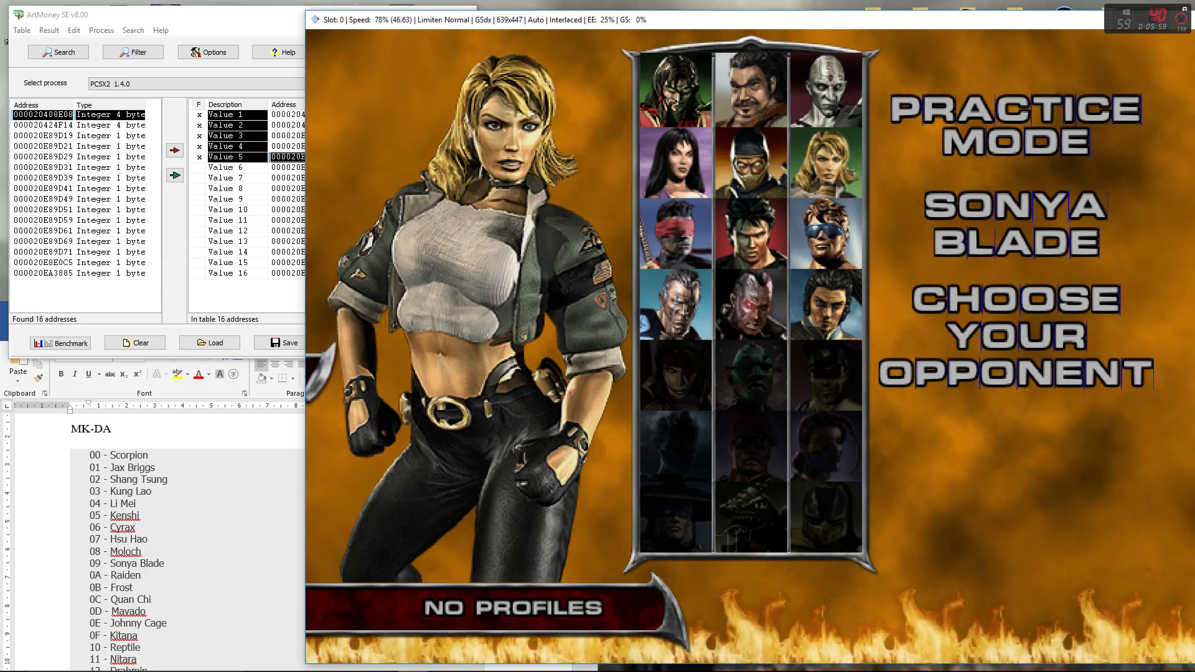
{"action": "key", "text": "Return"}
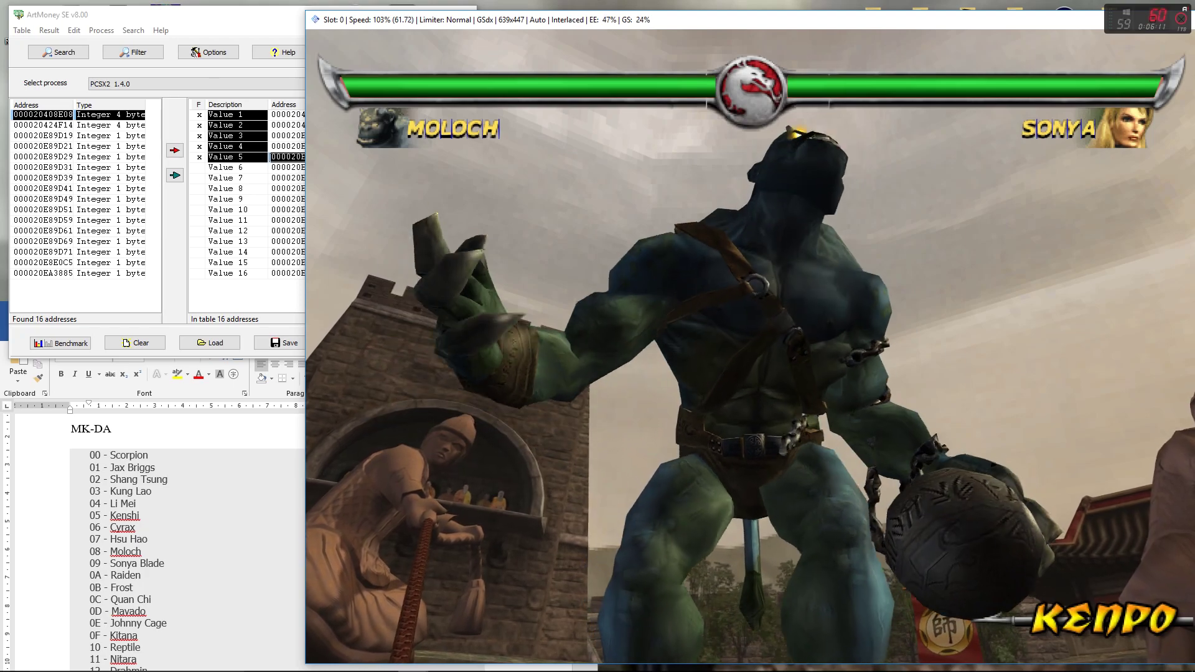
Step: Try out Moloch's attacks on Sonya in the match and return to the practice player selection
{"action": "key", "text": "Return"}
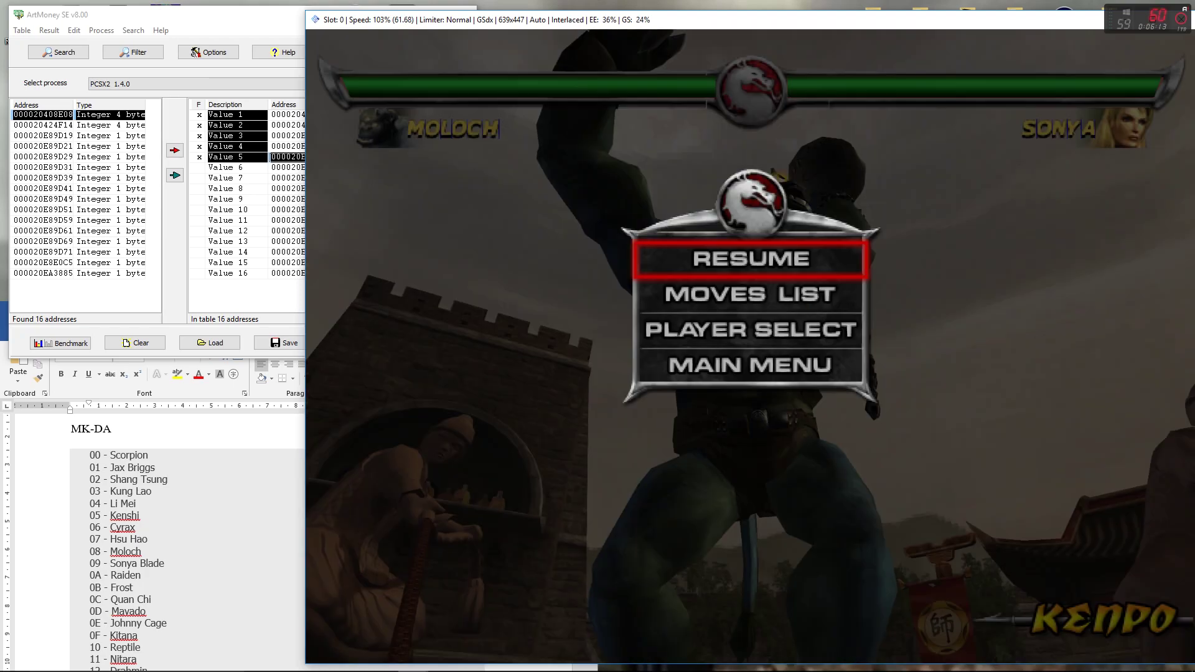
{"action": "key", "text": "Return"}
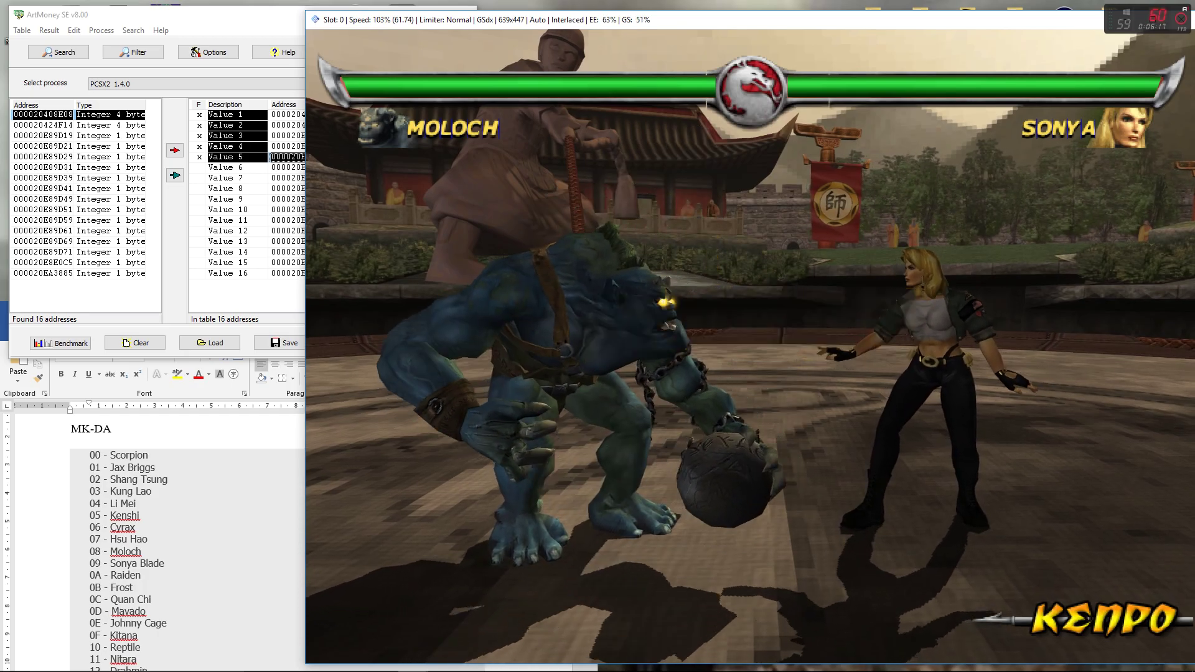
{"action": "key", "text": "i"}
{"action": "key", "text": "i"}
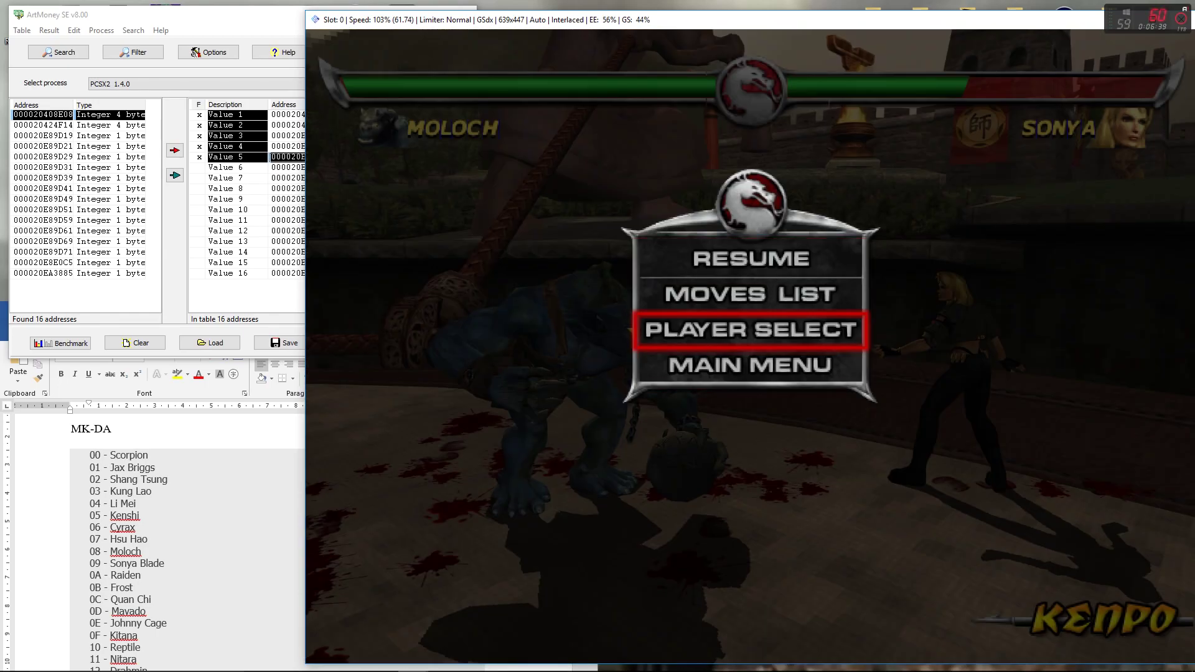
{"action": "key", "text": "x"}
{"action": "key", "text": "x"}
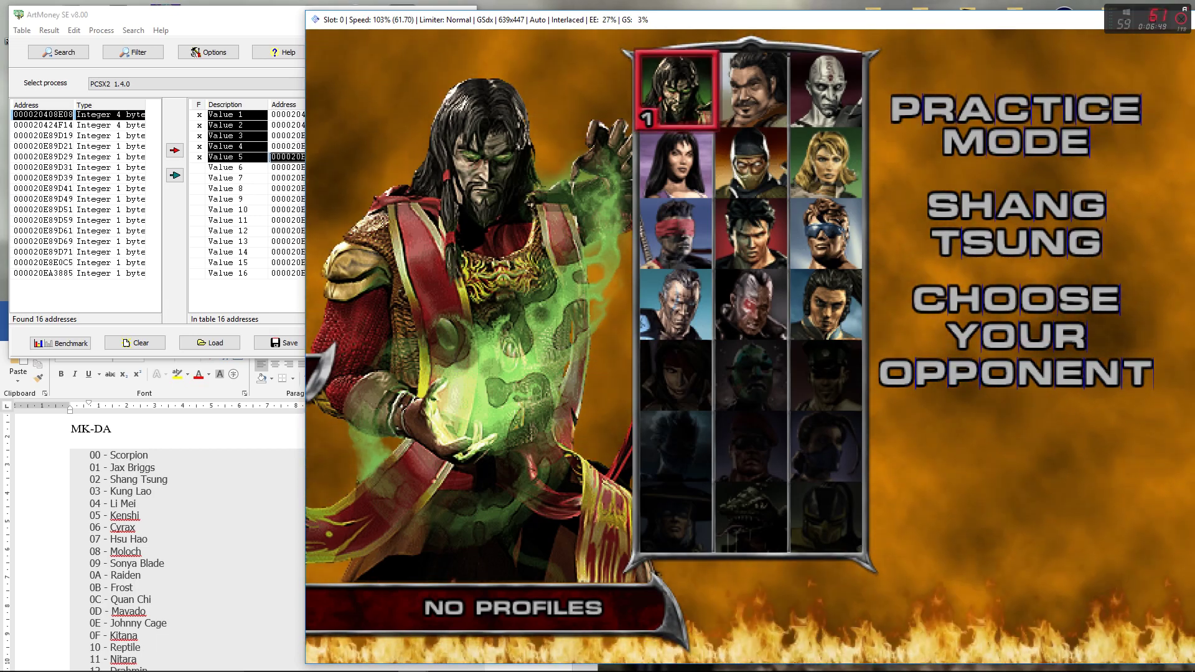
Step: Look up a character code in the Word list and set Value 1 to Value 5 in ArtMoney to 11
{"action": "key", "text": "alt+Tab"}
{"action": "left_click", "coordinate": [331, 115]}
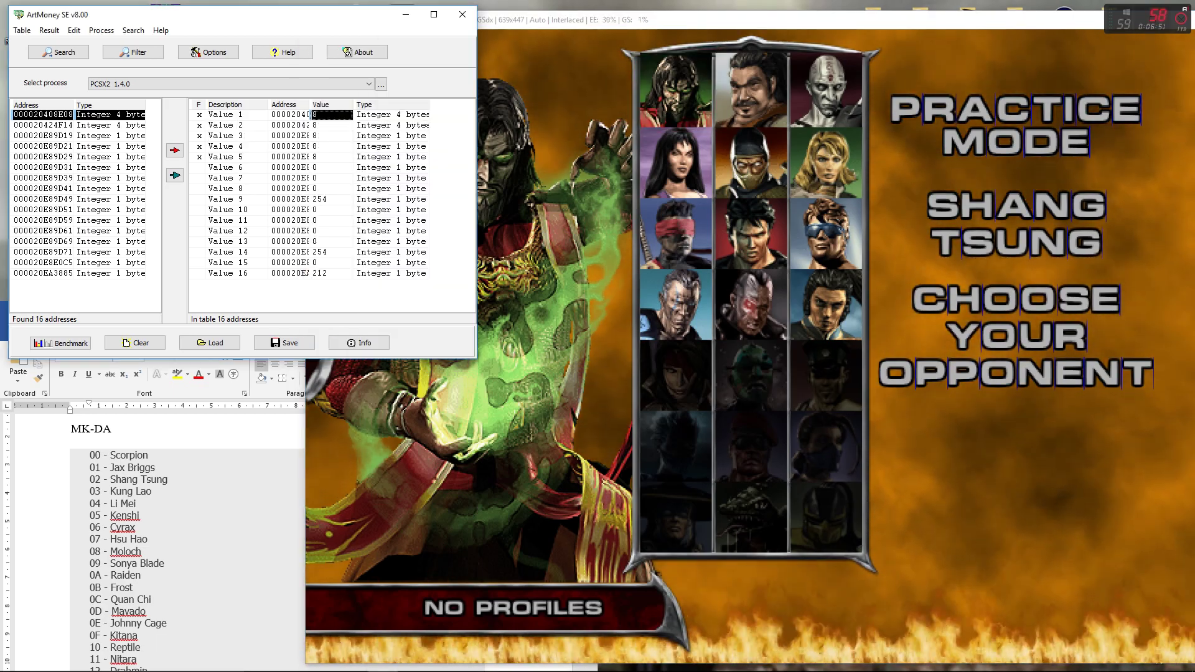
{"action": "left_click", "coordinate": [148, 455]}
{"action": "scroll", "coordinate": [277, 542], "scroll_direction": "down", "scroll_amount": 5}
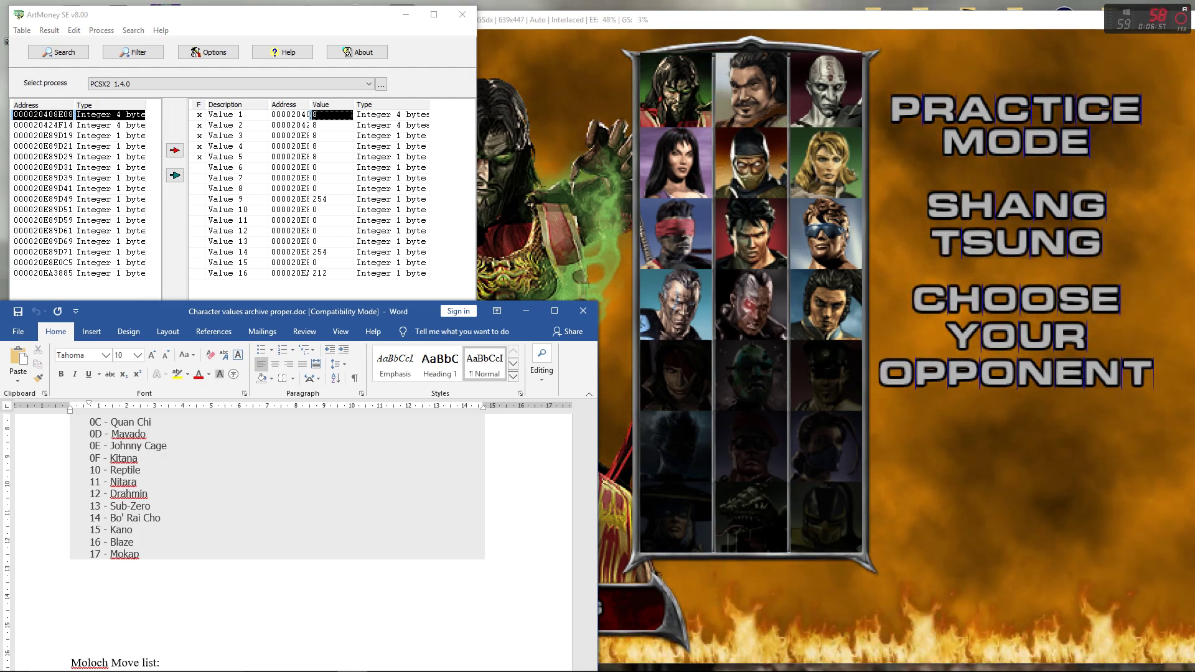
{"action": "key", "text": "alt+Tab"}
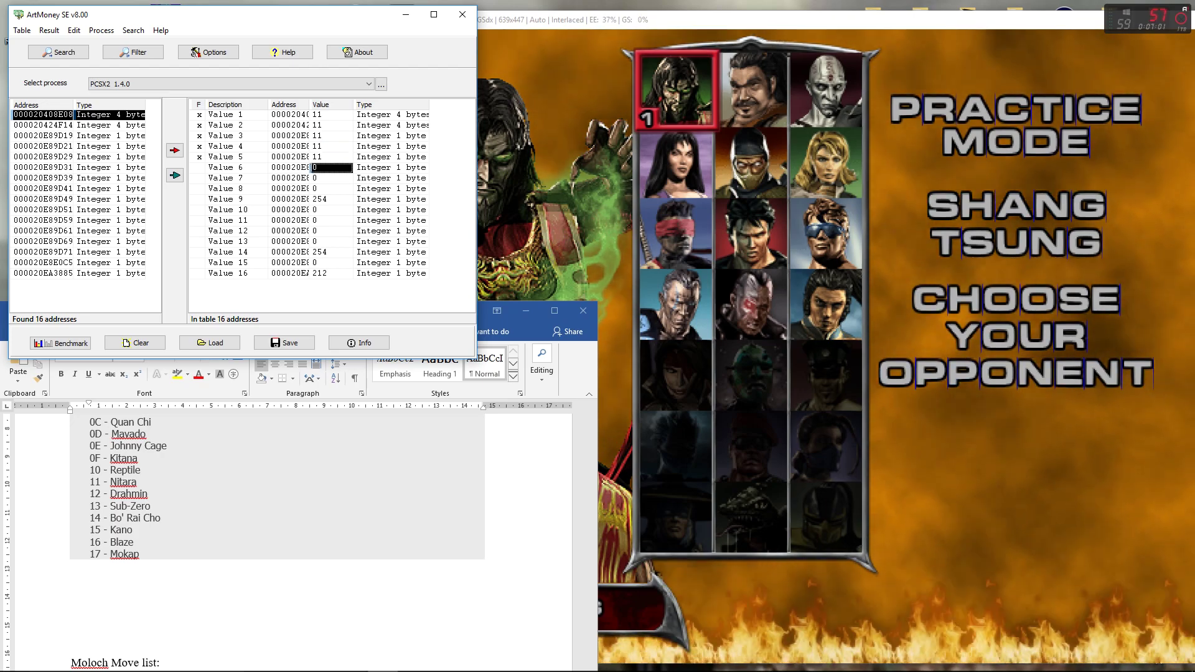
Step: Return to the game and start the practice match with Scorpion as the opponent
{"action": "key", "text": "alt+Tab"}
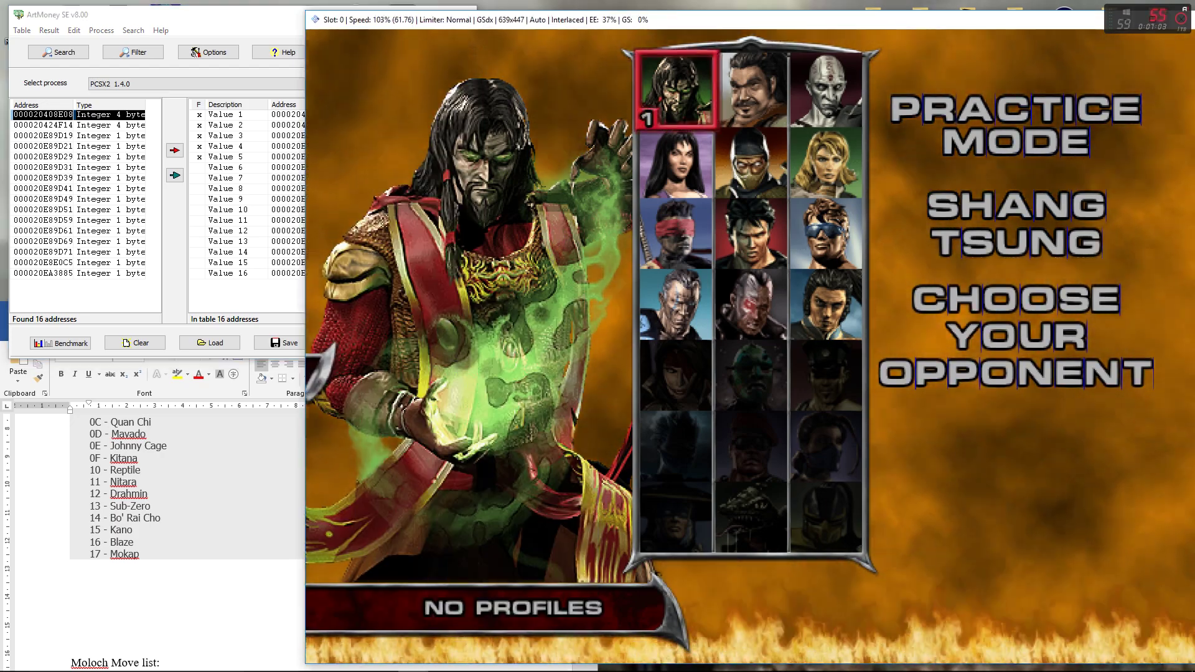
{"action": "key", "text": "Down"}
{"action": "key", "text": "Right"}
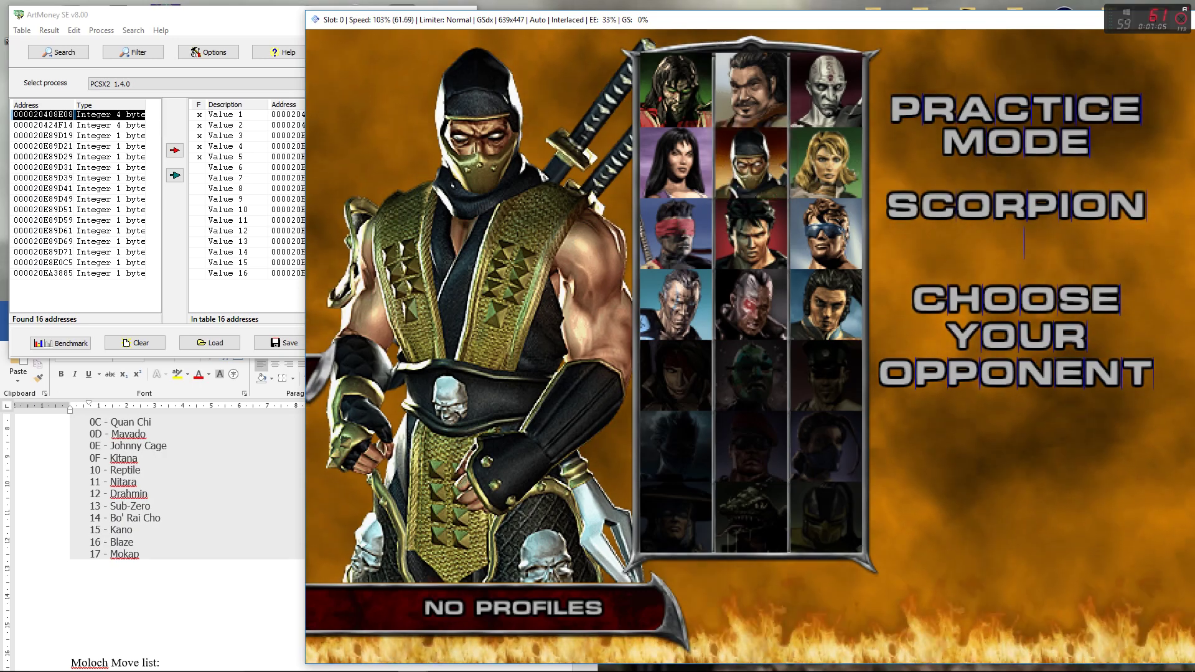
{"action": "key", "text": "Return"}
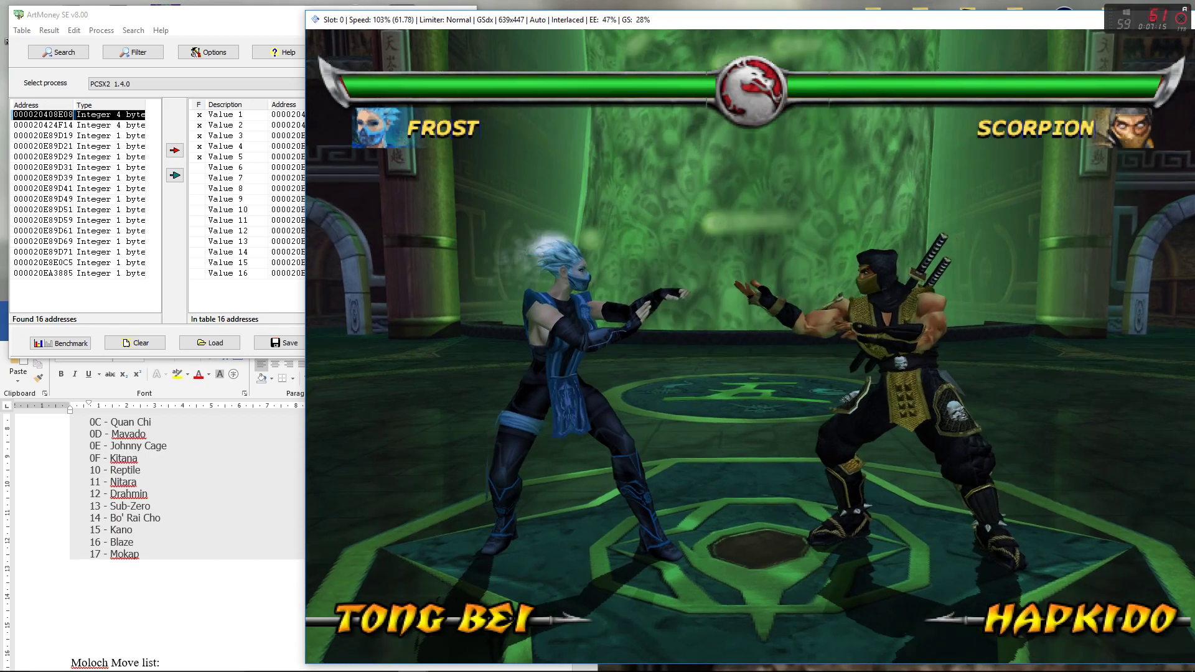
Step: Switch to the Word document and review the character codes from Scorpion to Mokap
{"action": "left_click", "coordinate": [187, 485]}
{"action": "scroll", "coordinate": [187, 486], "scroll_direction": "up", "scroll_amount": 4}
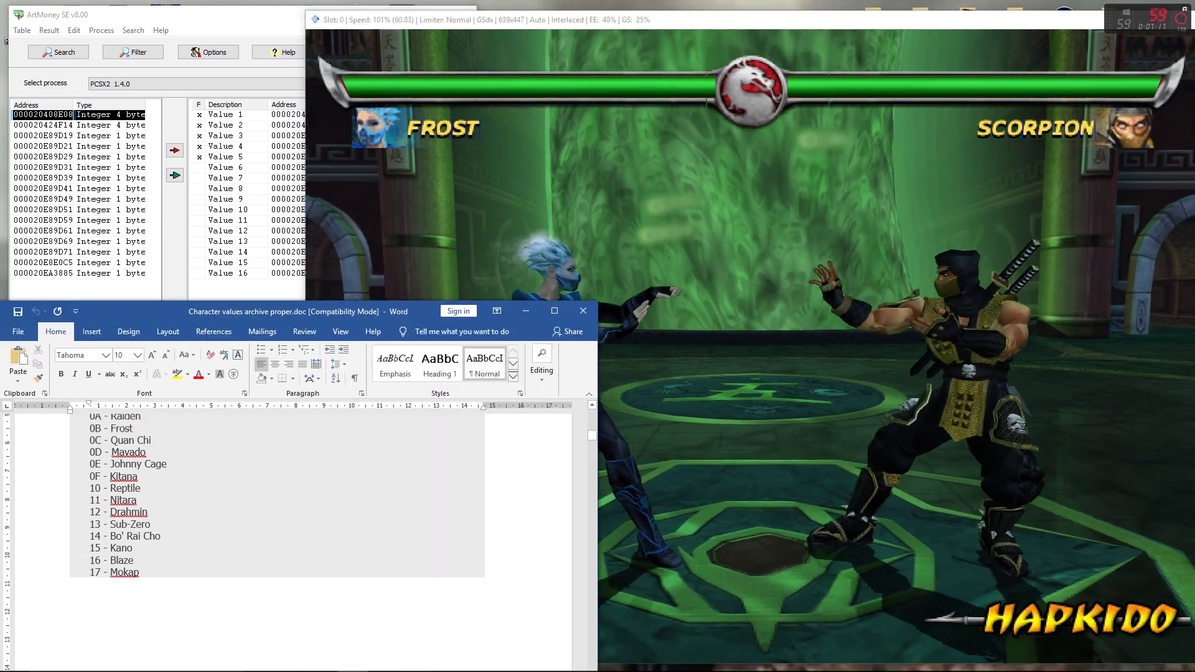
{"action": "scroll", "coordinate": [277, 541], "scroll_direction": "up", "scroll_amount": 3}
{"action": "scroll", "coordinate": [277, 542], "scroll_direction": "down", "scroll_amount": 2}
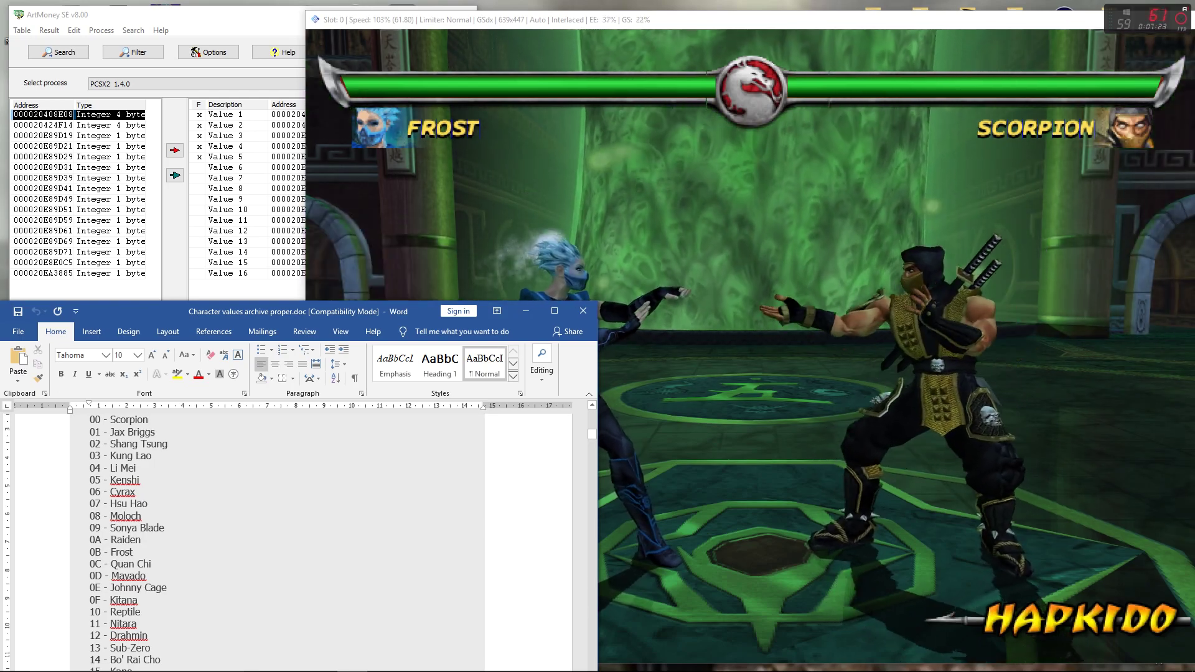
Step: Switch back to the game and pause the practice match against Scorpion
{"action": "key", "text": "alt+Tab"}
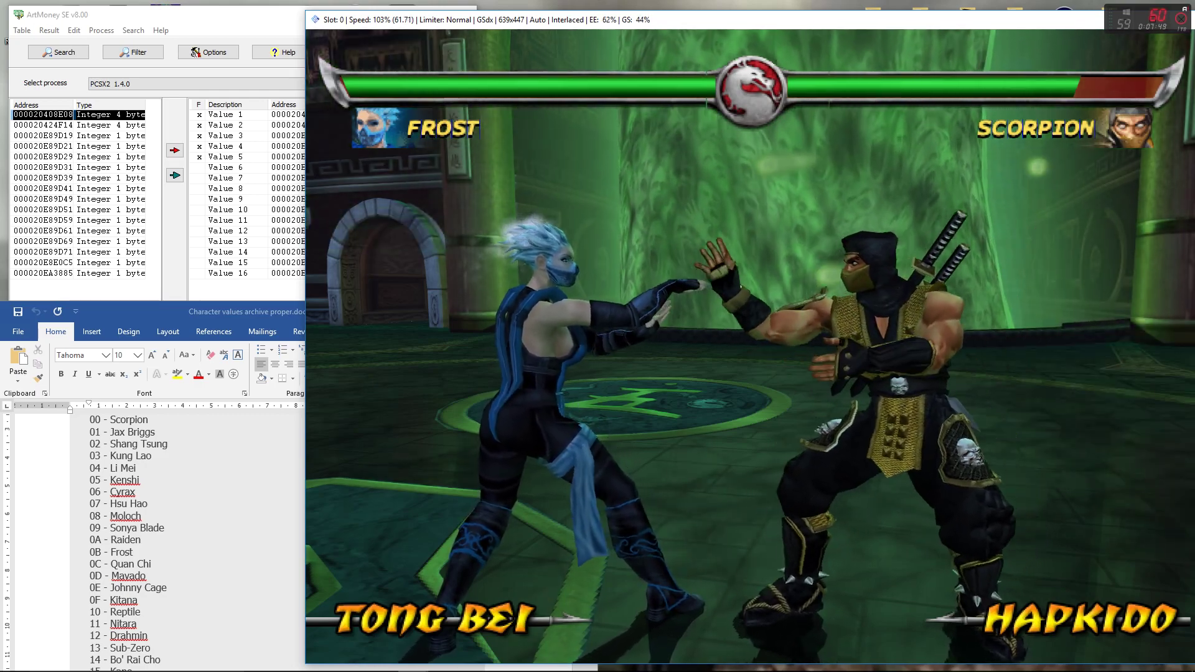
{"action": "key", "text": "Return"}
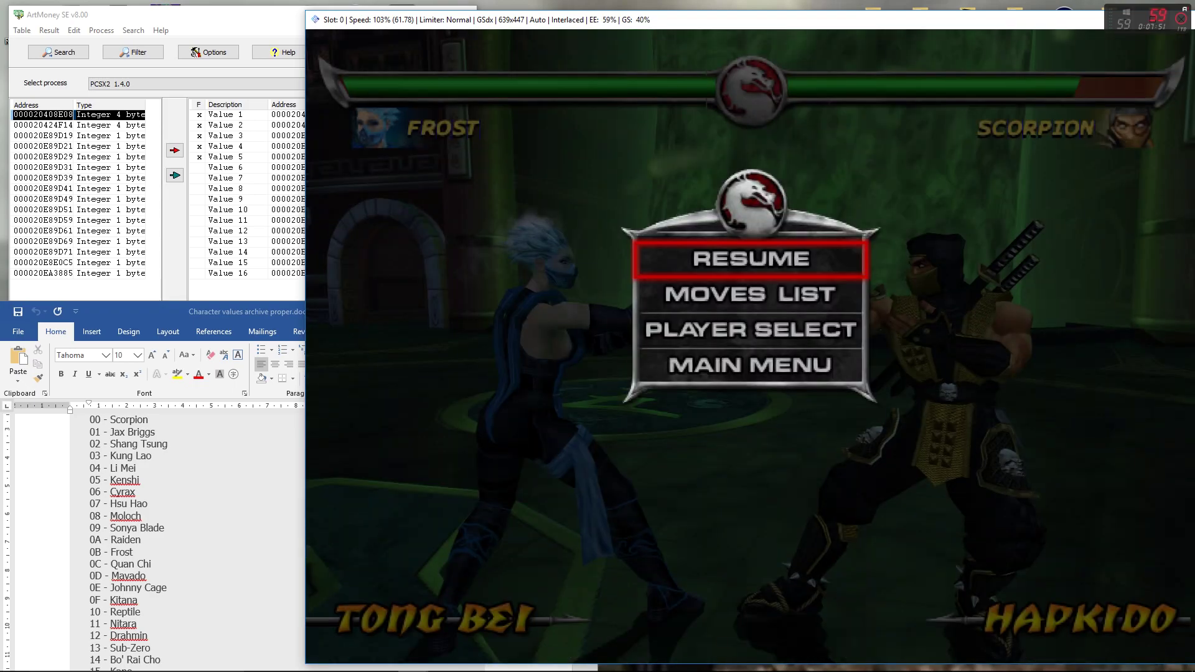